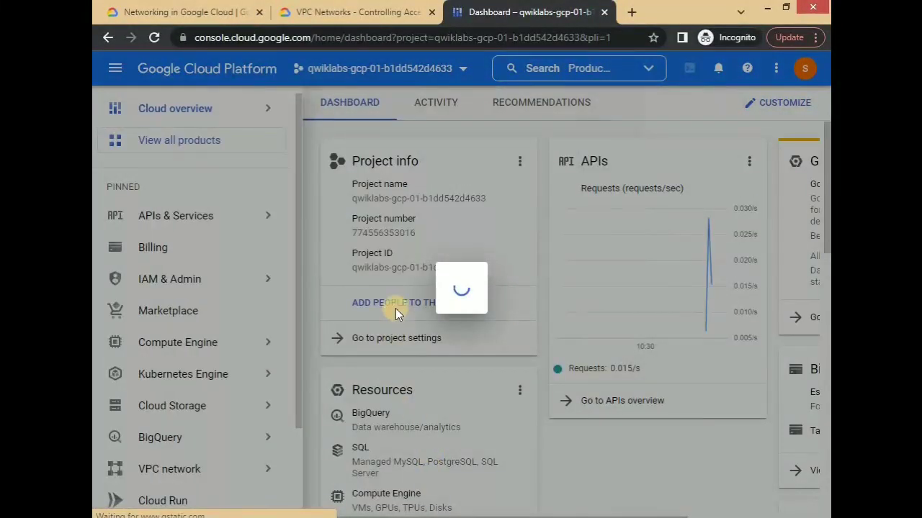
Start Cloud Shell and list the active account by running the lab's command gcloud auth list
left_click(592, 360)
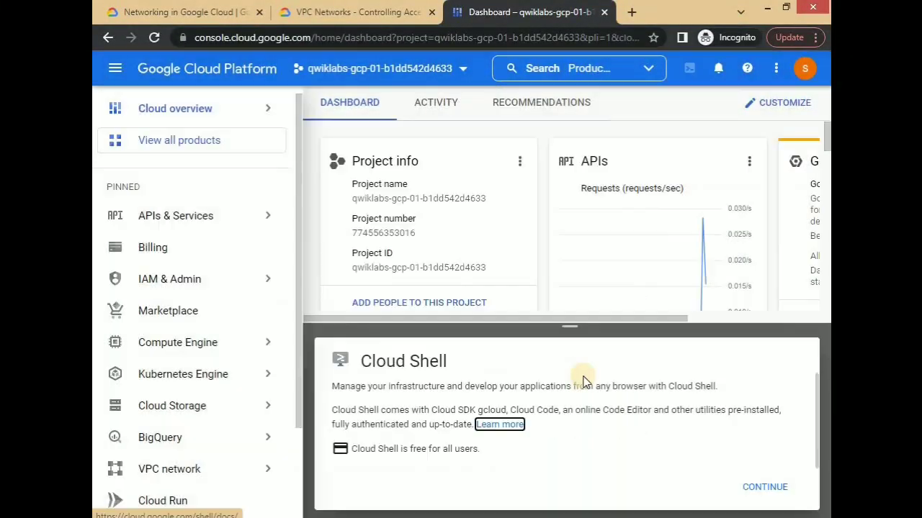
left_click(771, 486)
left_click(358, 11)
left_click(614, 358)
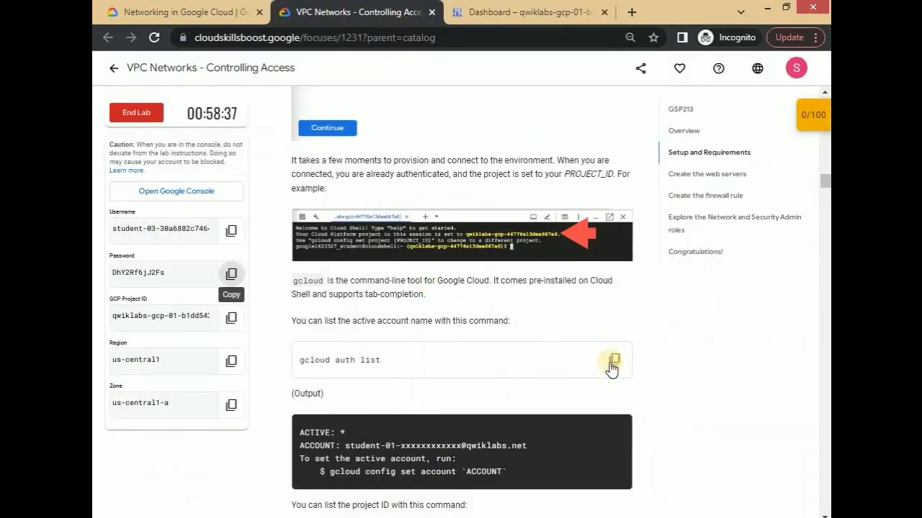
left_click(533, 12)
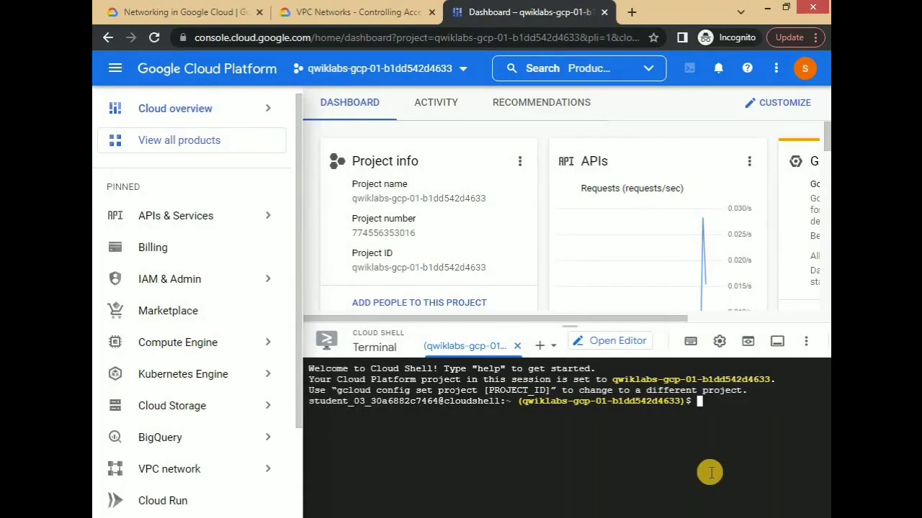
key("ctrl+v")
key("Return")
left_click(682, 478)
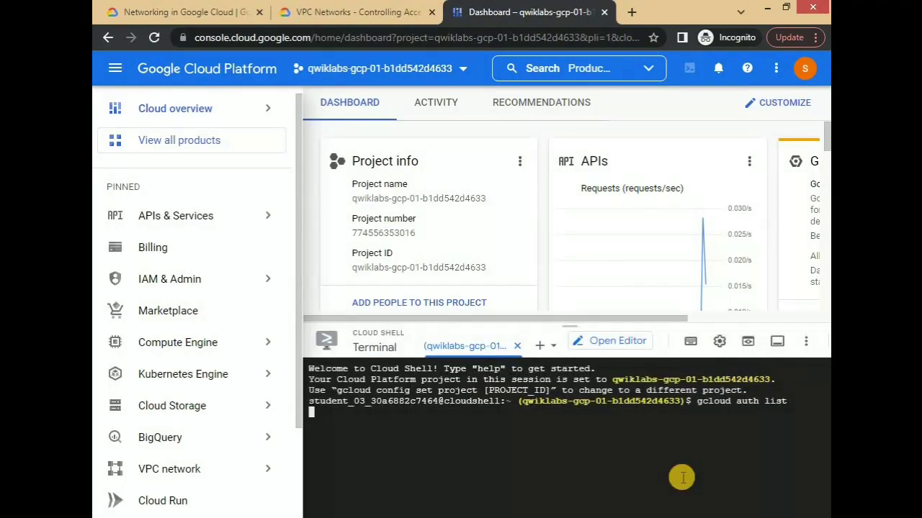
Copy gcloud config list project from the lab instructions and run it in Cloud Shell
left_click(381, 11)
scroll(597, 329, "down", 3)
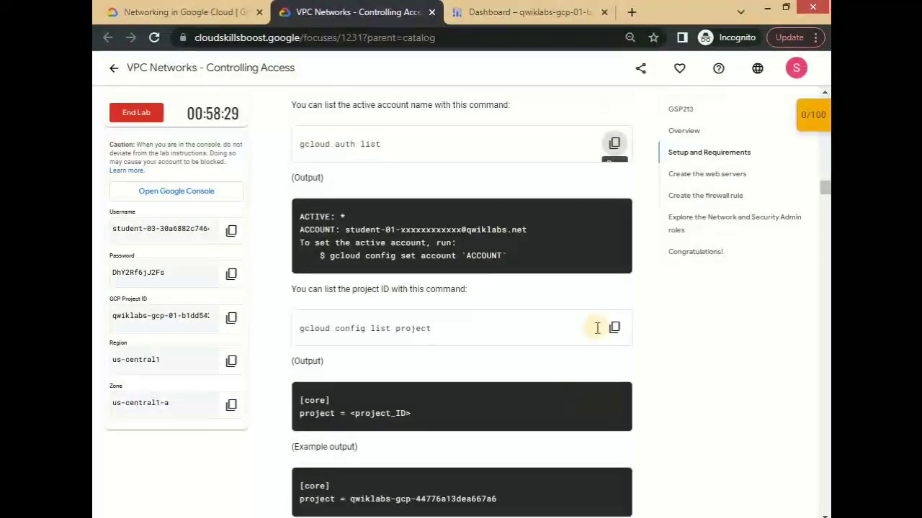
left_click(614, 327)
left_click(532, 12)
key("ctrl+v")
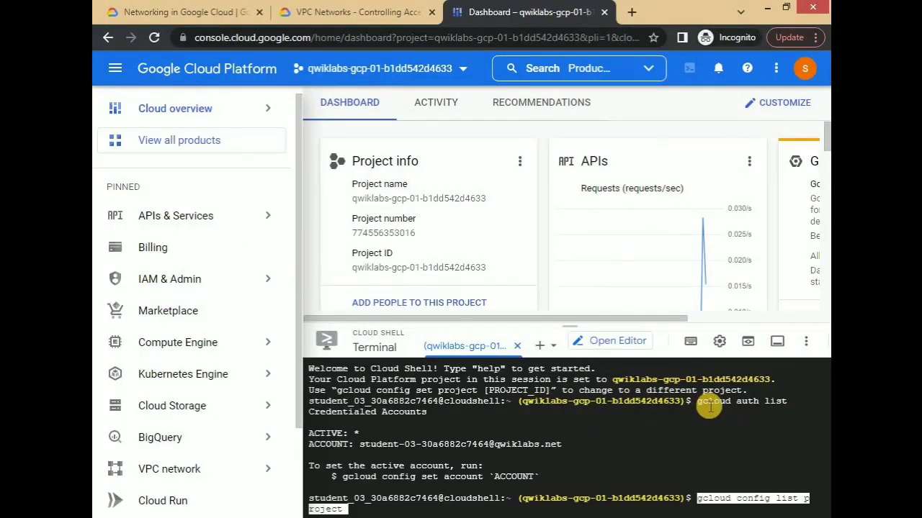
key("Return")
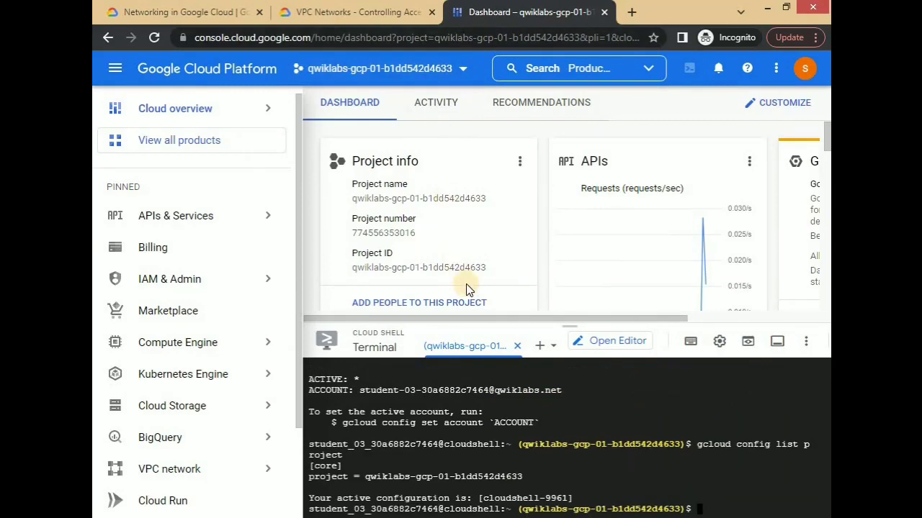
Open the Compute Engine VM instances page and start creating a new instance
mouse_move(220, 349)
left_click(317, 97)
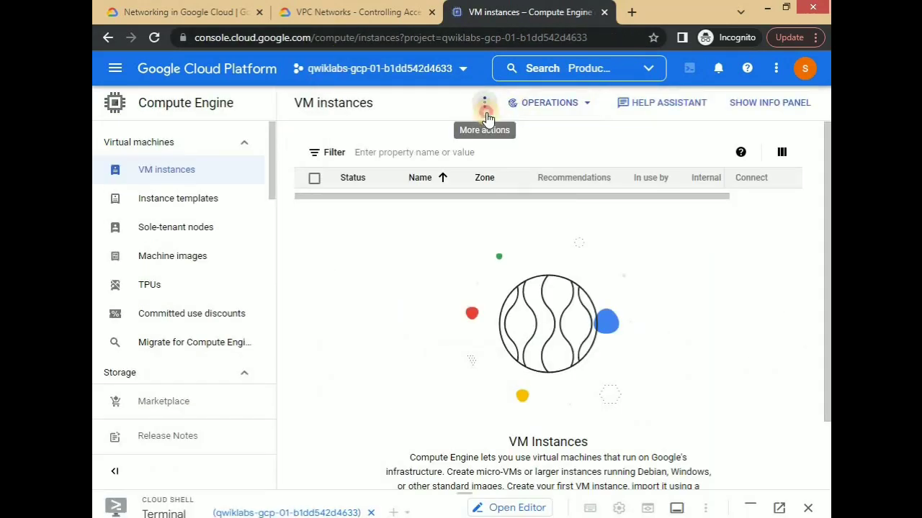
left_click(484, 102)
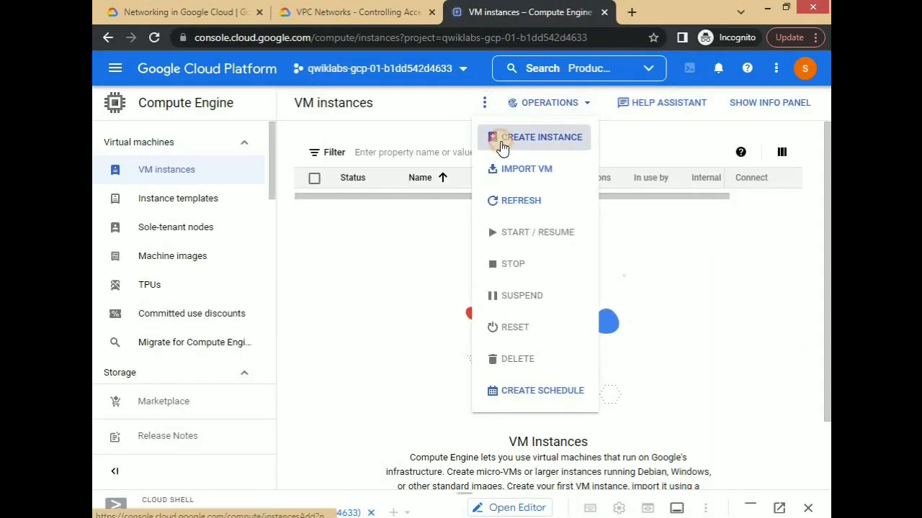
left_click(497, 138)
Replace the new instance's default name with blue, as given in the lab instructions
key("ctrl+shift+Tab")
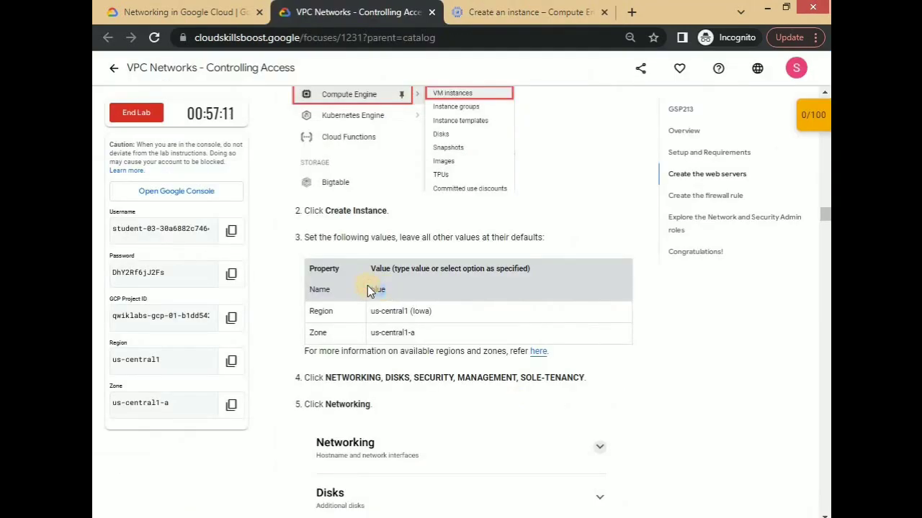
key("ctrl+Tab")
left_click_drag(456, 154, 391, 155)
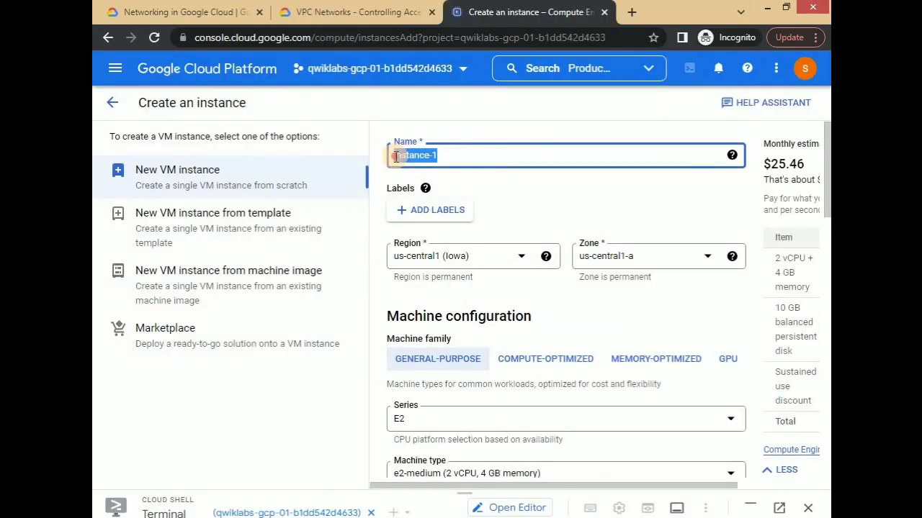
key("BackSpace")
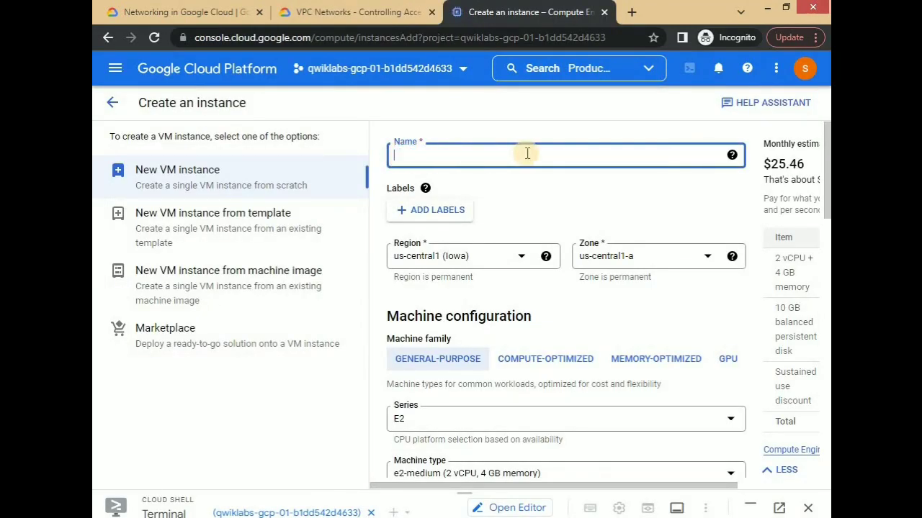
key("ctrl+shift+Tab")
key("ctrl+Tab")
Expand the instance's networking options and enter web-server, copied from the lab instructions, as the network tag
scroll(545, 317, "down", 8)
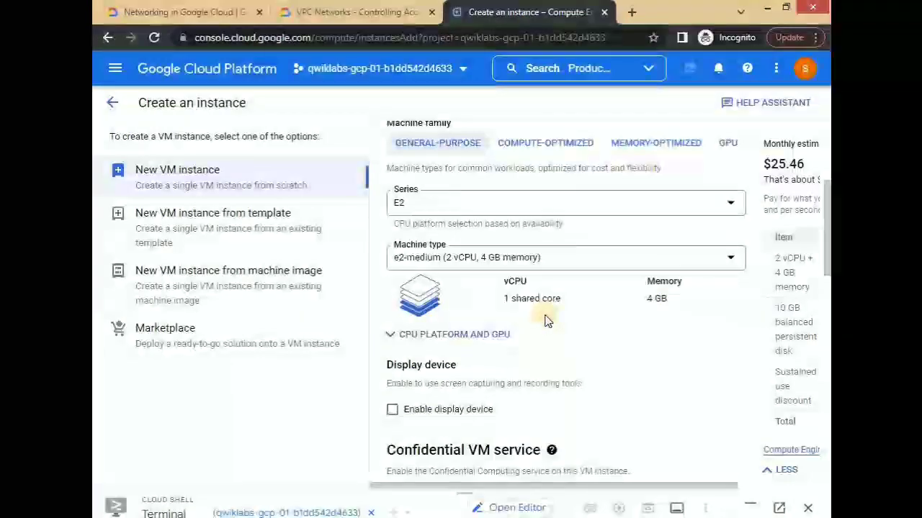
scroll(545, 320, "down", 7)
left_click(522, 370)
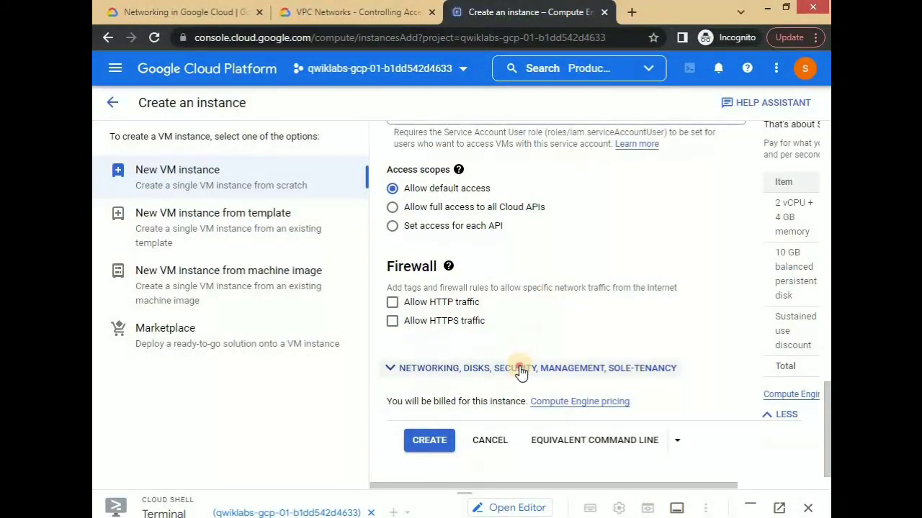
key("ctrl+shift+Tab")
left_click_drag(393, 259, 425, 259)
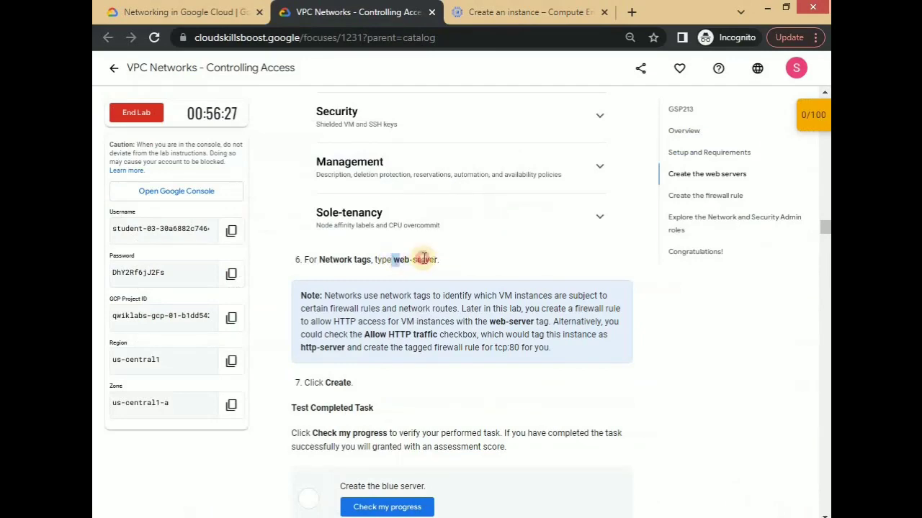
left_click(478, 13)
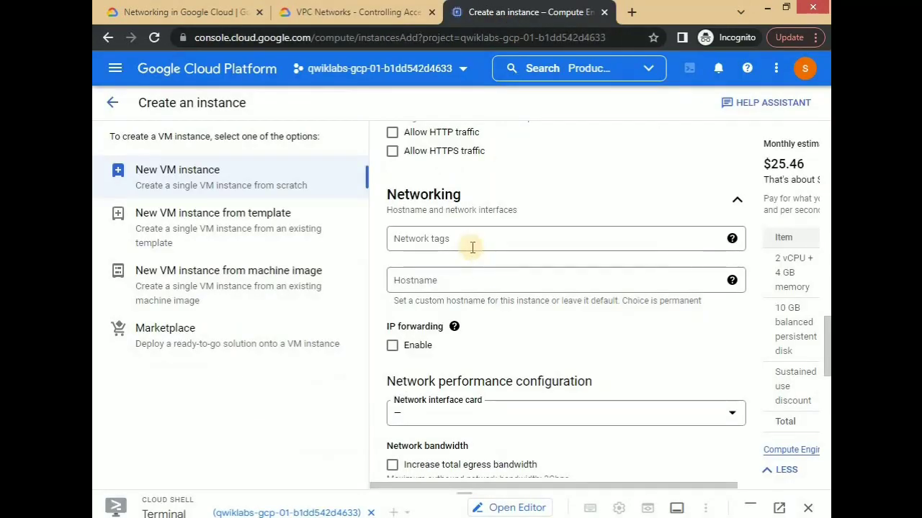
left_click(470, 244)
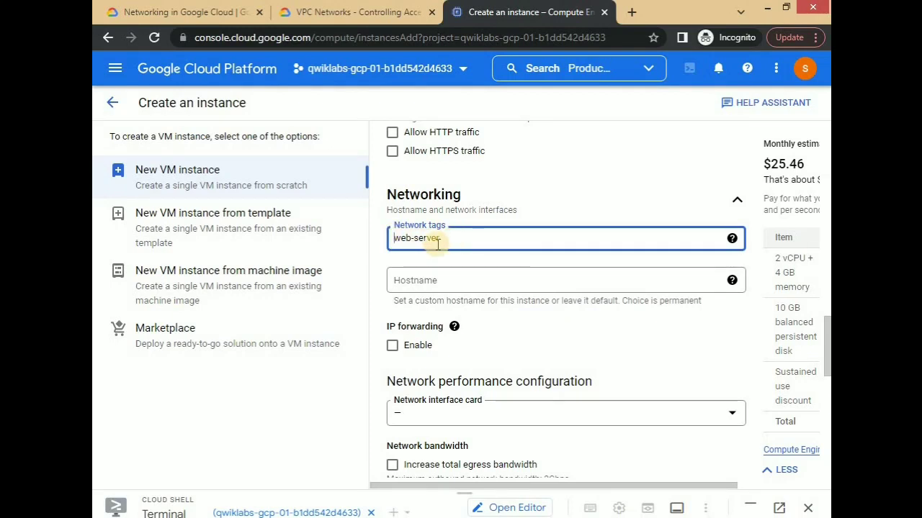
key("BackSpace")
type("r")
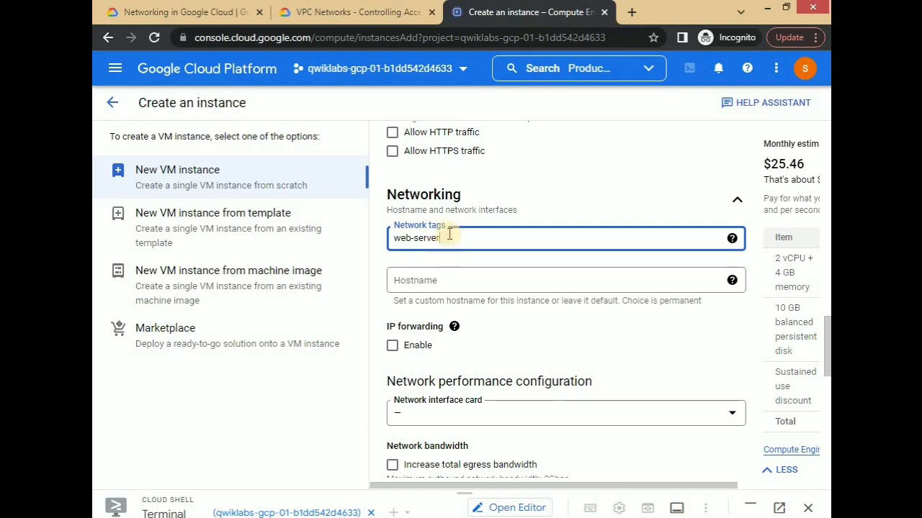
Check the network tag against the lab instructions and create the blue instance
left_click(375, 14)
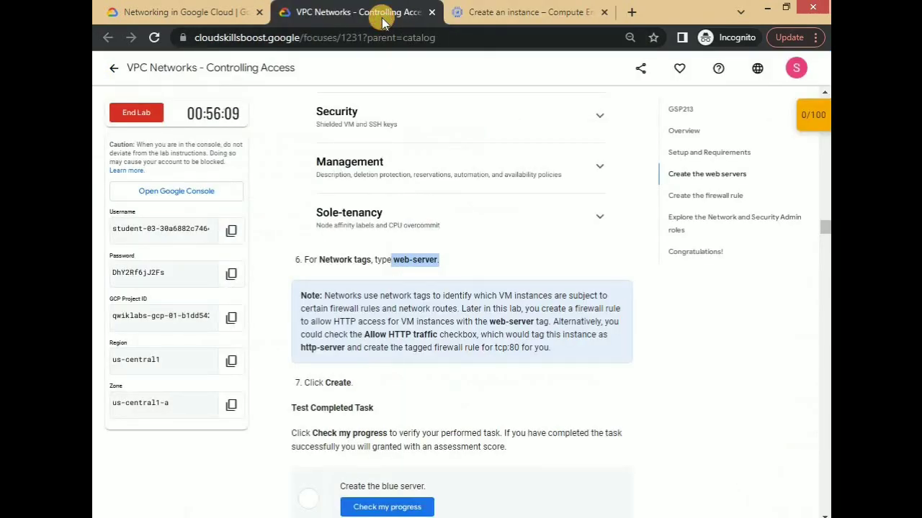
left_click(496, 16)
scroll(644, 389, "down", 8)
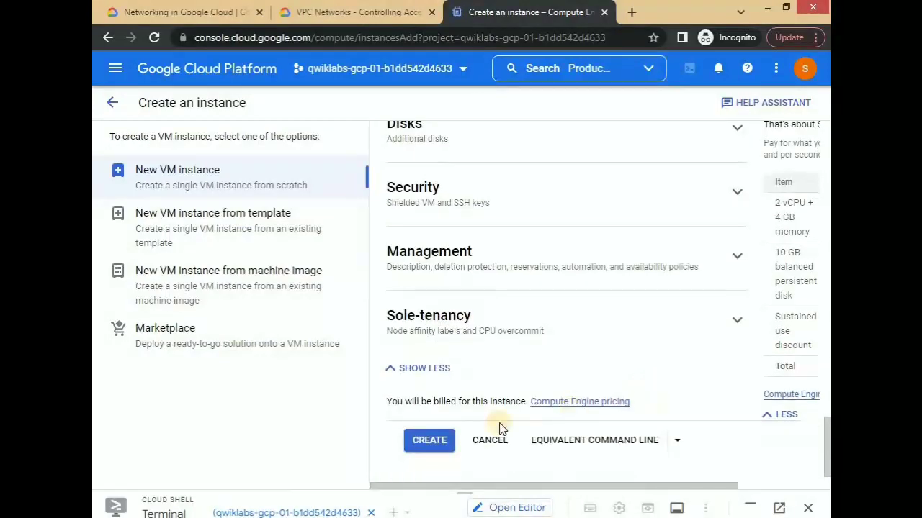
left_click(447, 441)
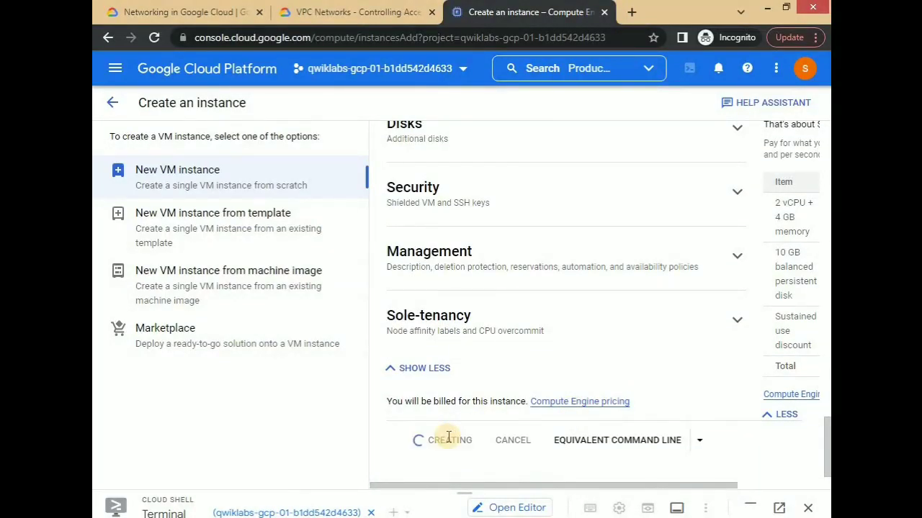
Check the lab progress for the blue server task and start creating a second VM instance
key("ctrl+shift+Tab")
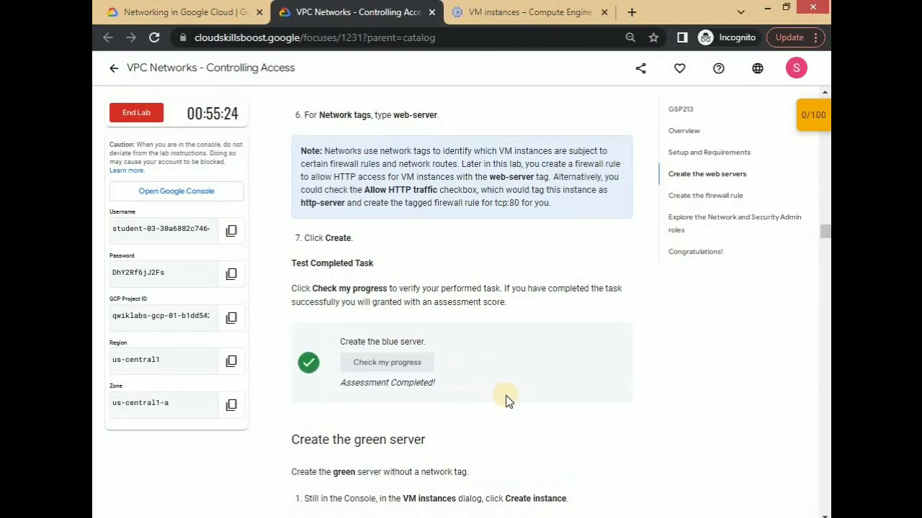
scroll(506, 399, "down", 2)
key("ctrl+Tab")
left_click(522, 108)
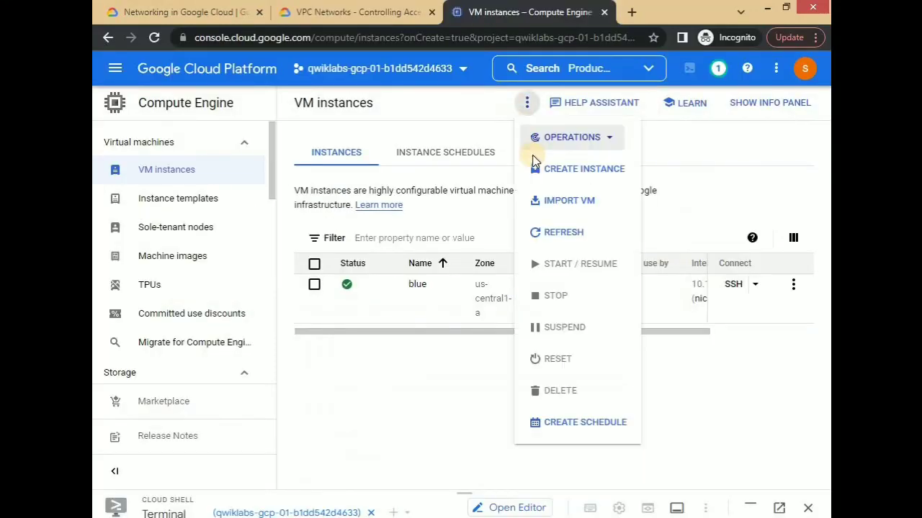
left_click(545, 173)
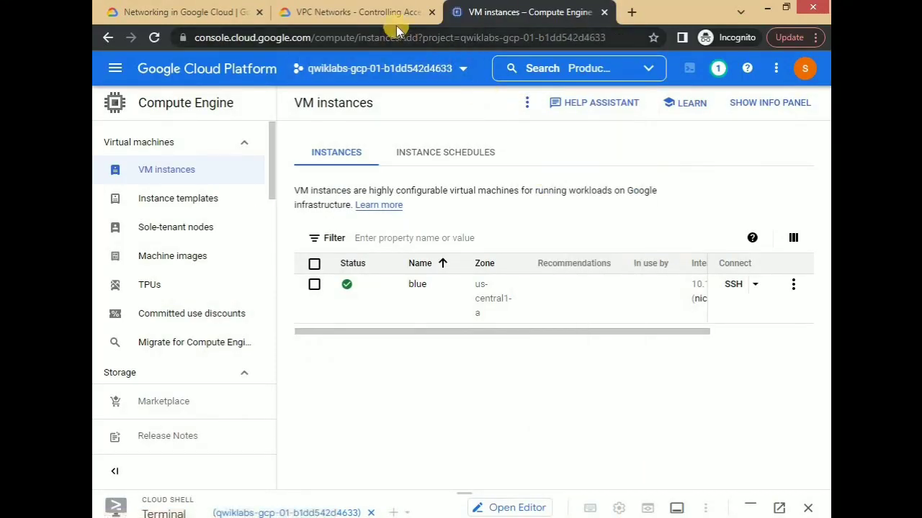
Name the second instance green and create it with all other settings at their defaults
key("ctrl+shift+Tab")
left_click(531, 13)
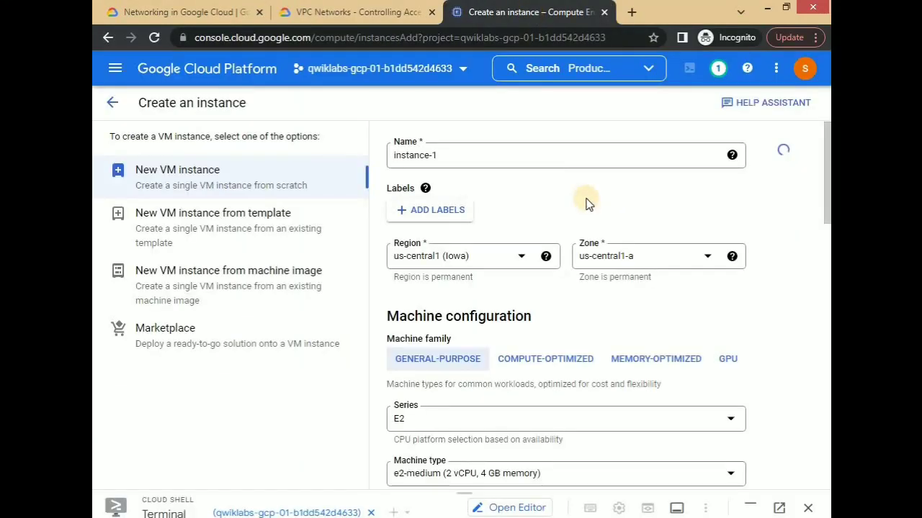
left_click_drag(487, 153, 396, 156)
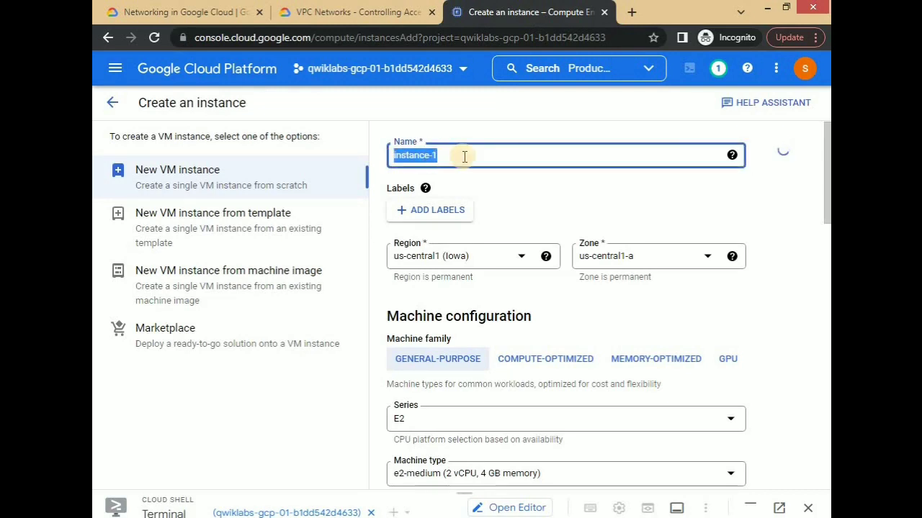
key("BackSpace")
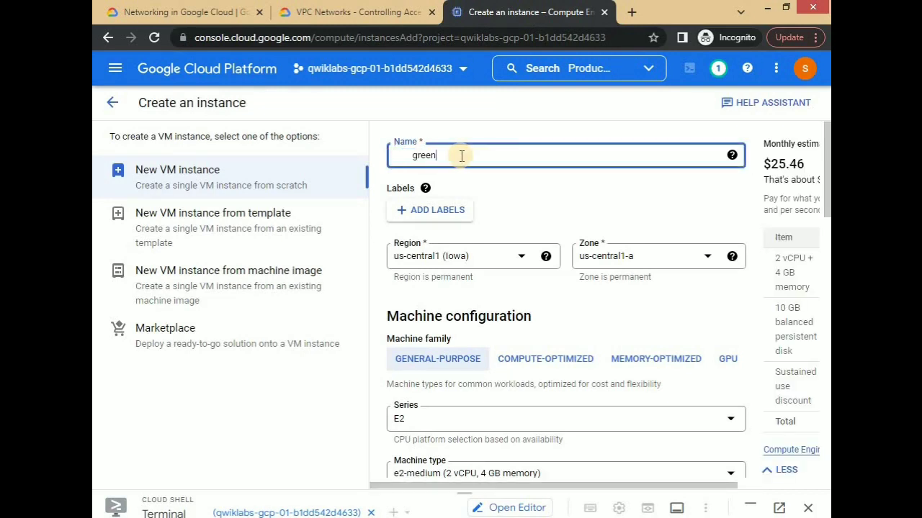
scroll(526, 284, "down", 10)
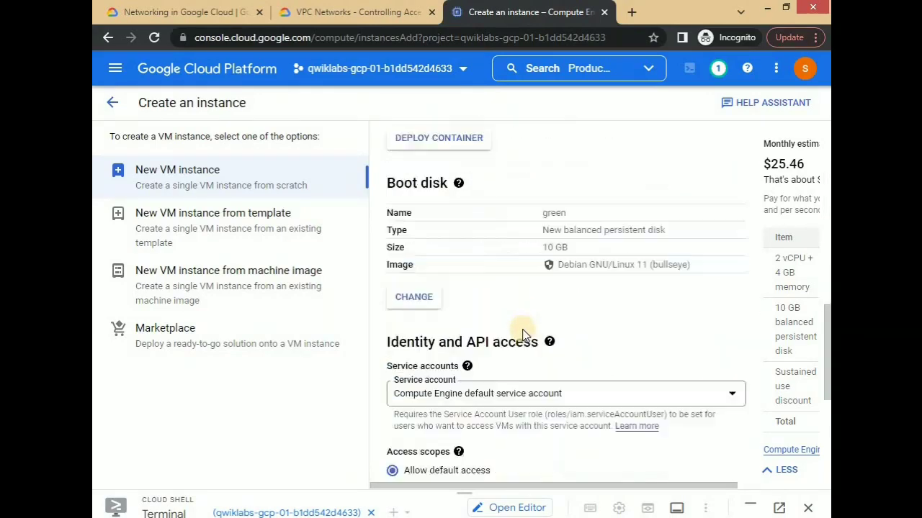
scroll(523, 335, "down", 4)
left_click(429, 459)
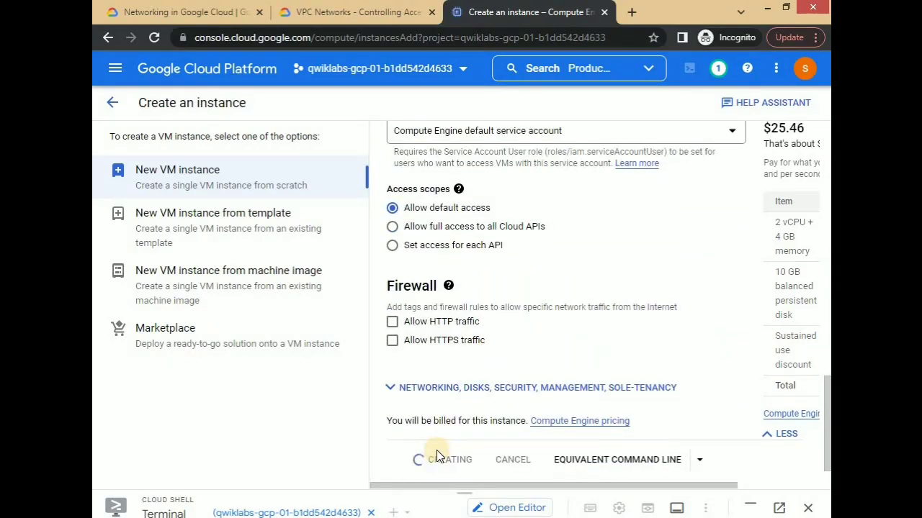
Check the lab progress for the green server task and go on to the nginx installation instructions
key("ctrl+Page_Up")
left_click(402, 278)
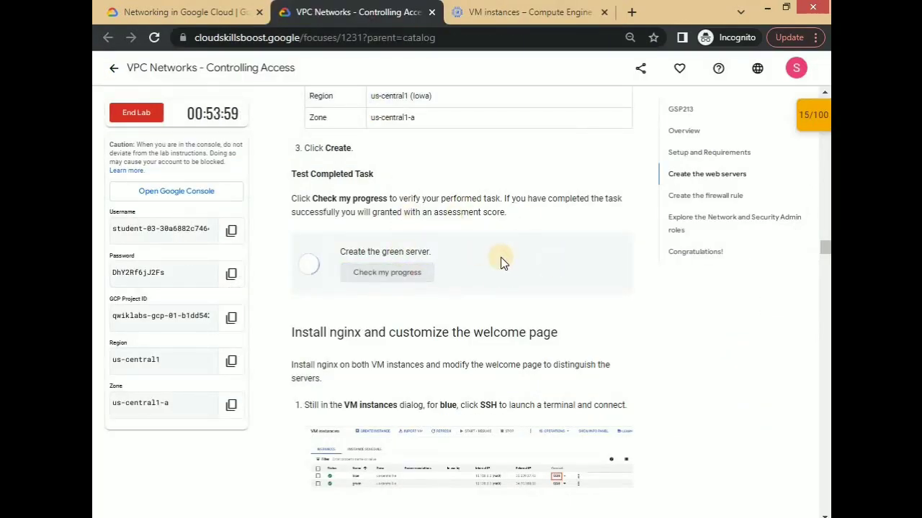
scroll(501, 262, "down", 4)
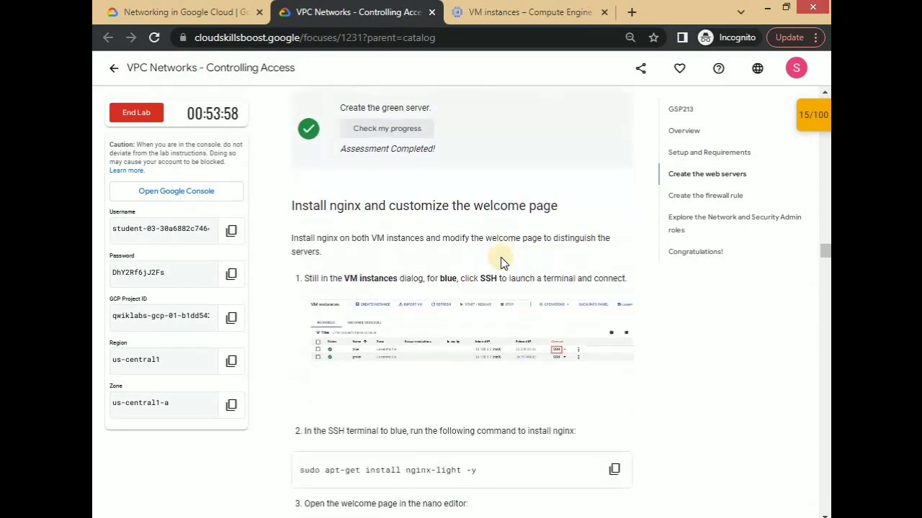
Open an SSH session to the blue instance and install nginx with sudo apt-get install nginx-light -y
left_click(539, 9)
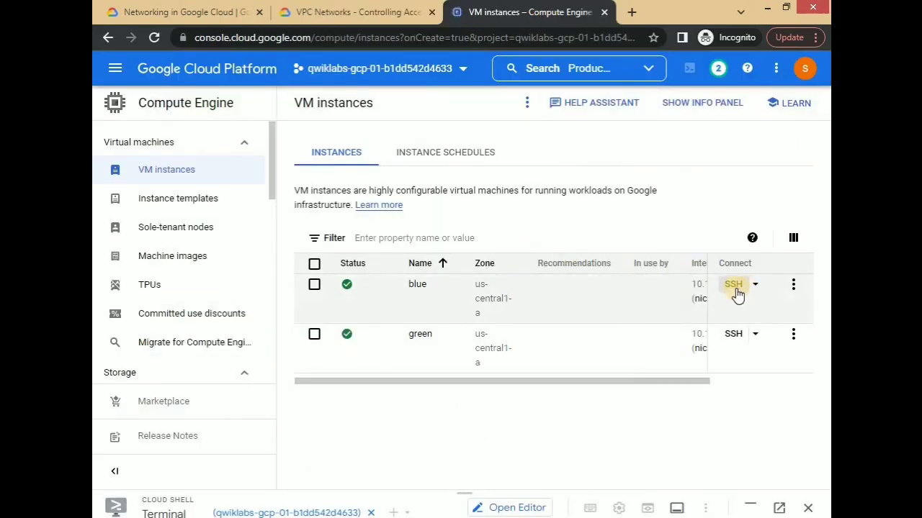
left_click(734, 288)
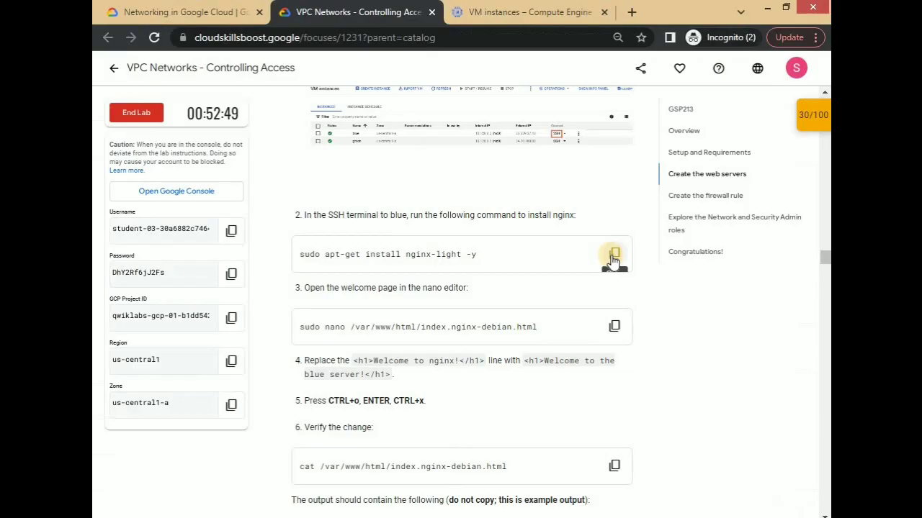
left_click(614, 252)
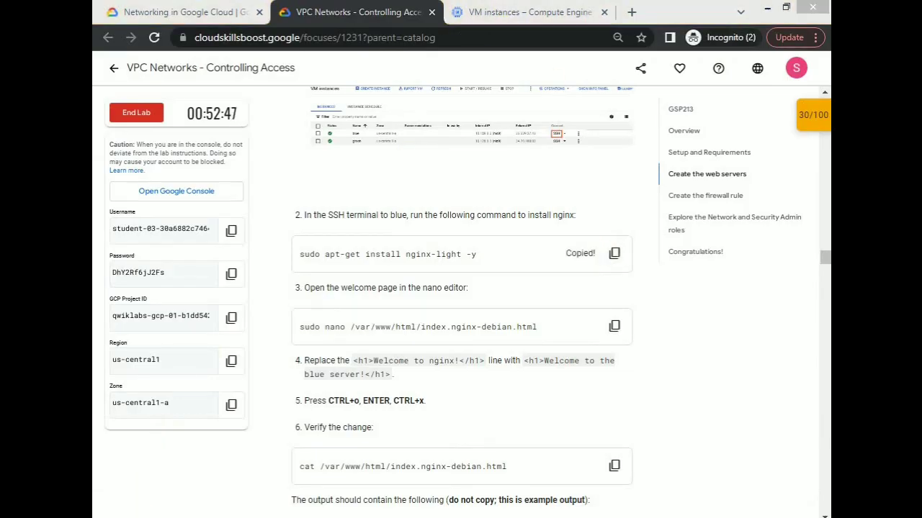
left_click(602, 436)
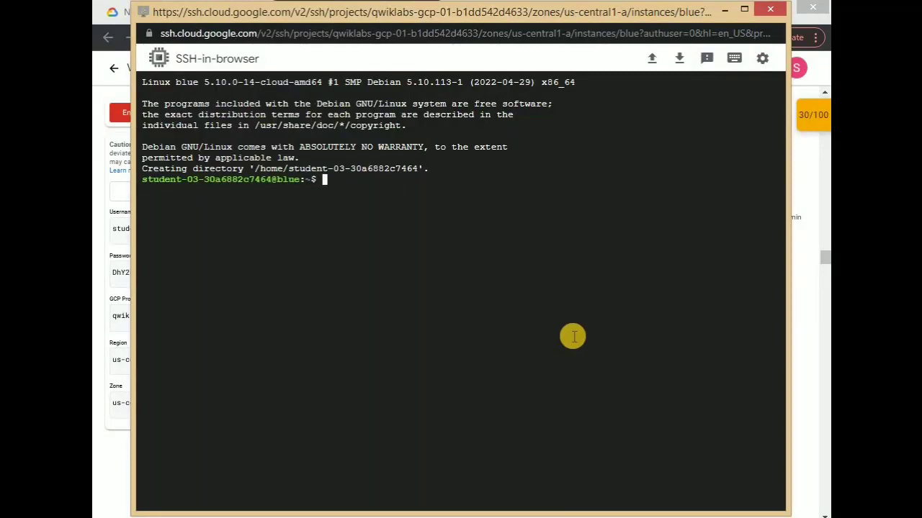
key("ctrl+v")
key("Return")
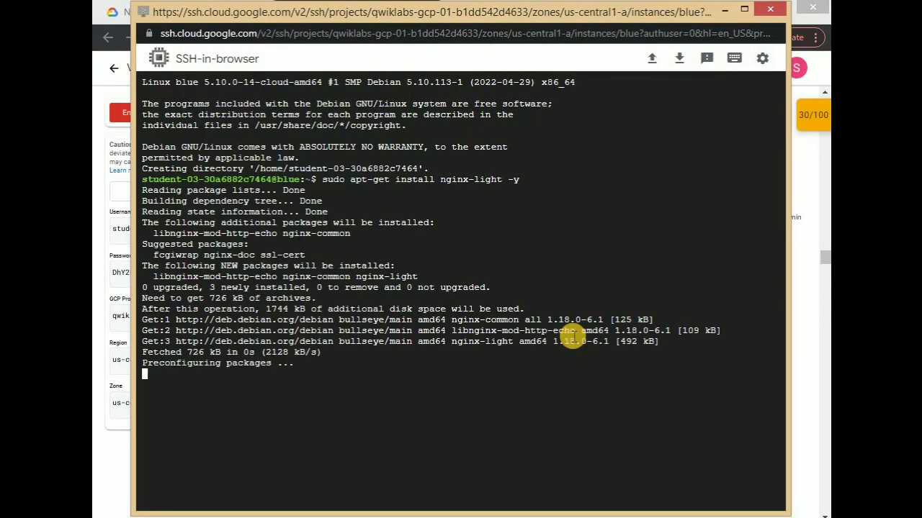
Open the blue server's welcome page with sudo nano /var/www/html/index.nginx-debian.html, using the command from the lab instructions
left_click(614, 326)
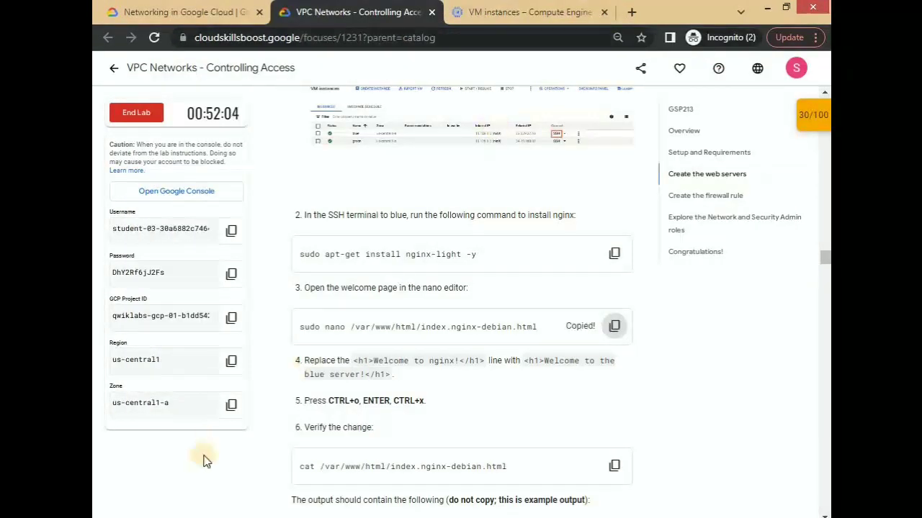
left_click(601, 414)
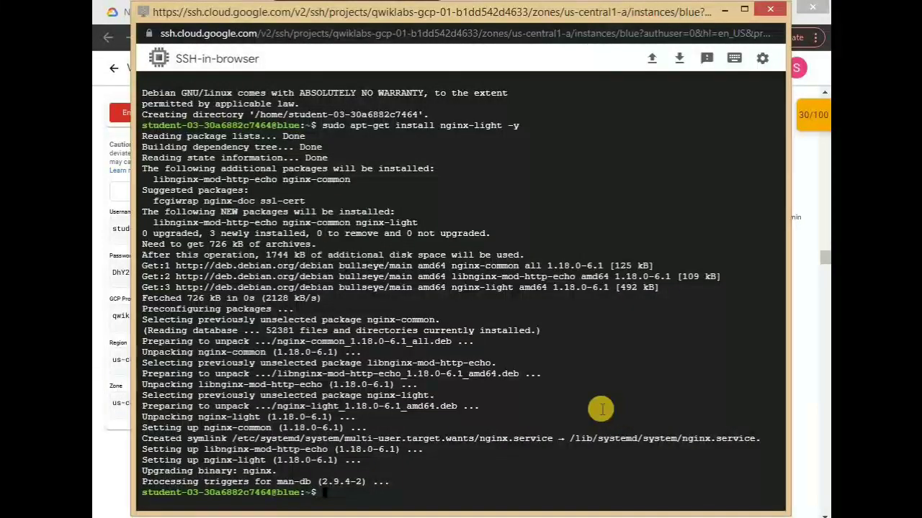
key("ctrl+v")
key("Return")
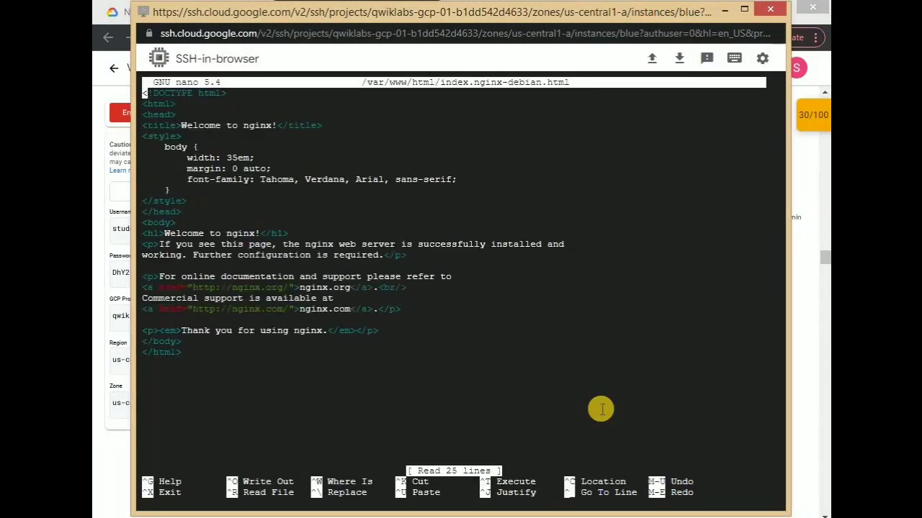
Replace the h1 heading text with "Welcome to the blue server!" from the lab instructions, save the page and exit nano
key("alt+Tab")
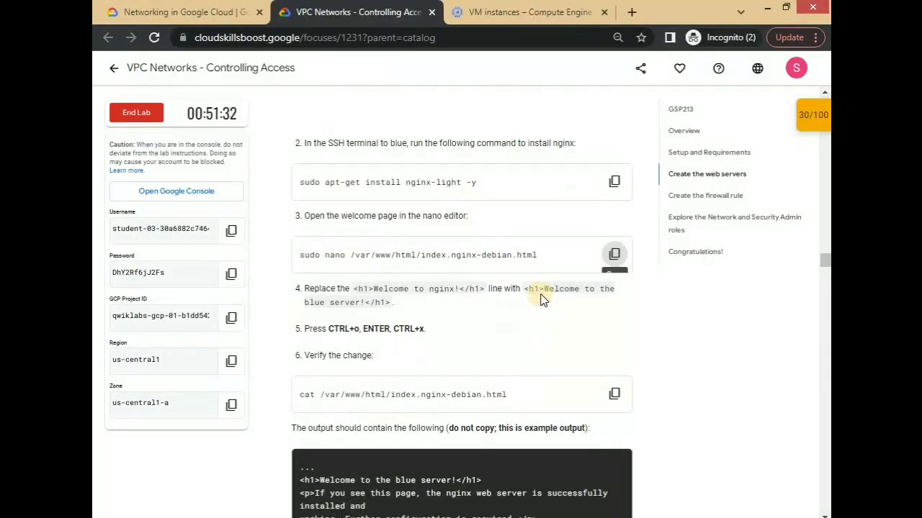
left_click_drag(546, 289, 422, 314)
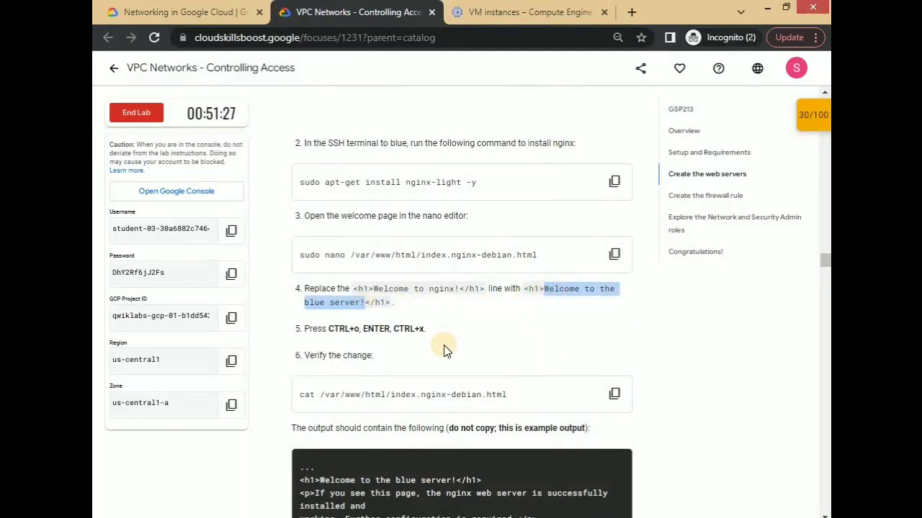
key("alt+Tab")
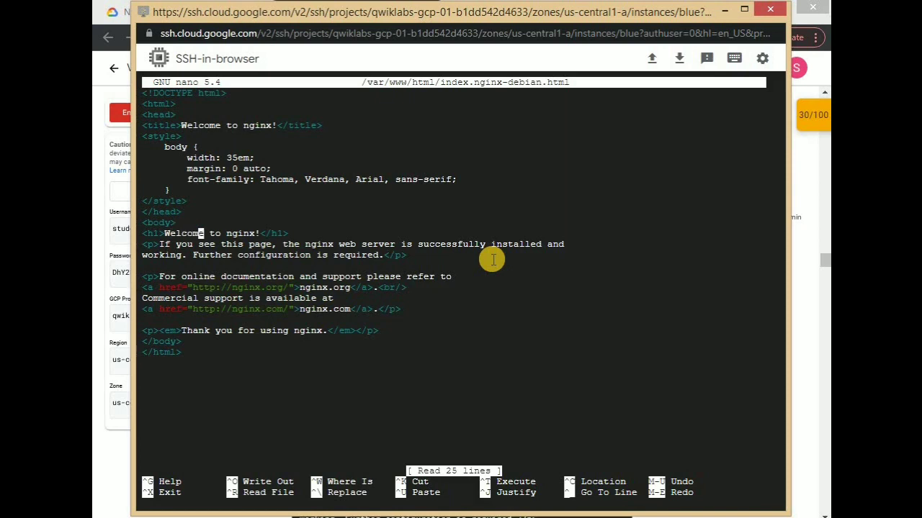
key("Right")
key("Right")
key("Right")
key("Right")
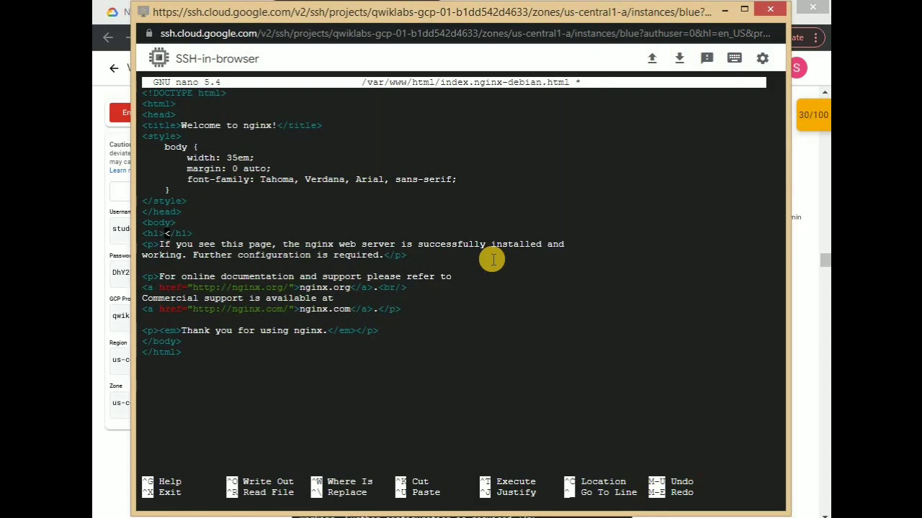
key("ctrl+v")
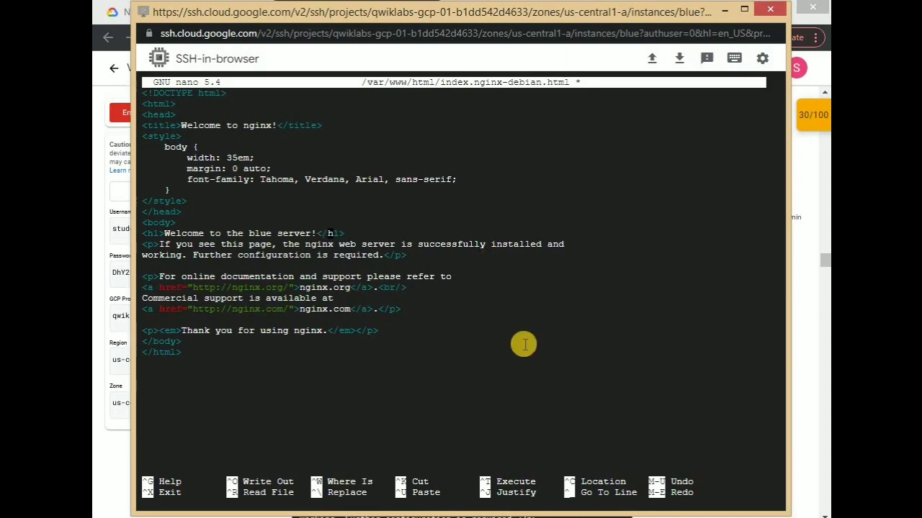
key("ctrl+o")
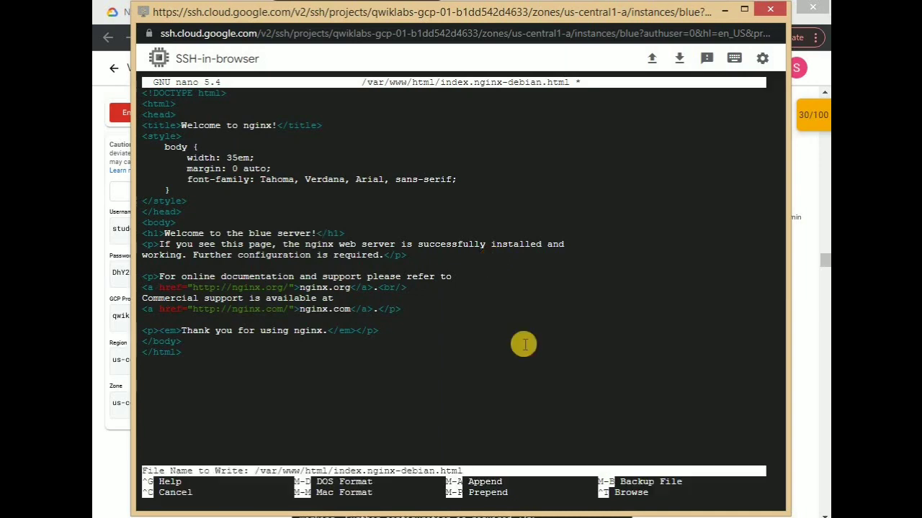
key("Return")
key("ctrl+x")
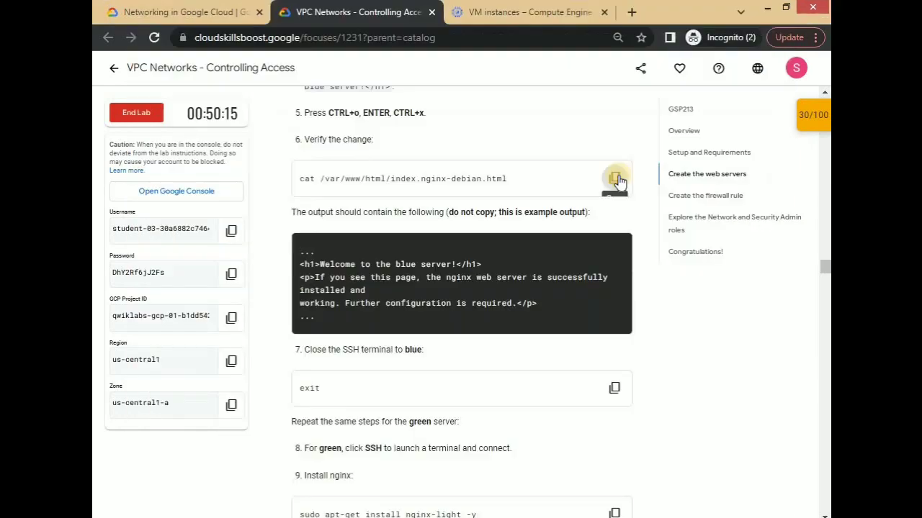
Verify the blue server's welcome page by running cat /var/www/html/index.nginx-debian.html
left_click(616, 180)
left_click(172, 517)
left_click(602, 440)
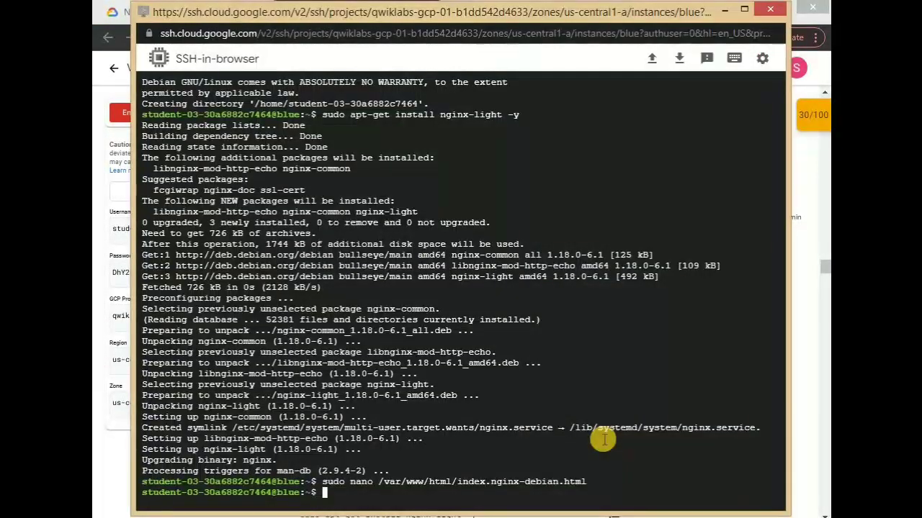
key("ctrl+v")
key("Return")
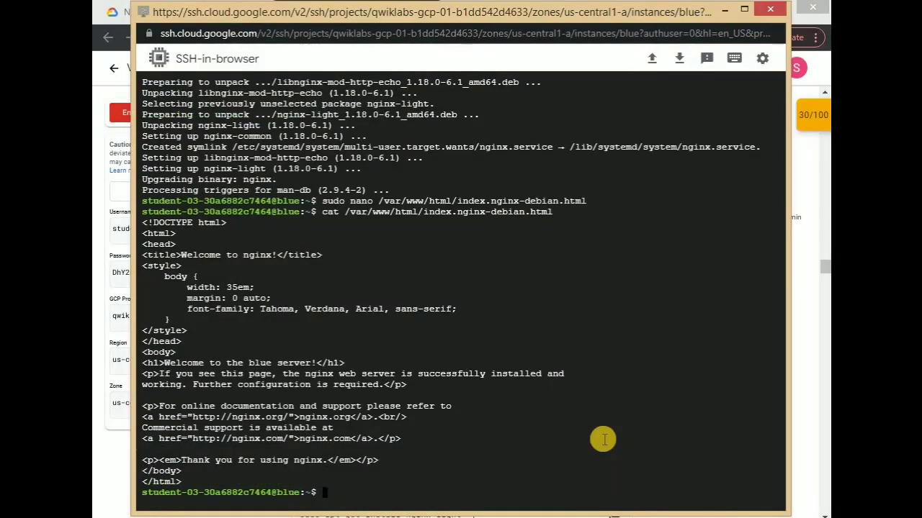
Close the SSH terminal to blue with the exit command from the lab instructions
key("alt+Tab")
left_click(614, 171)
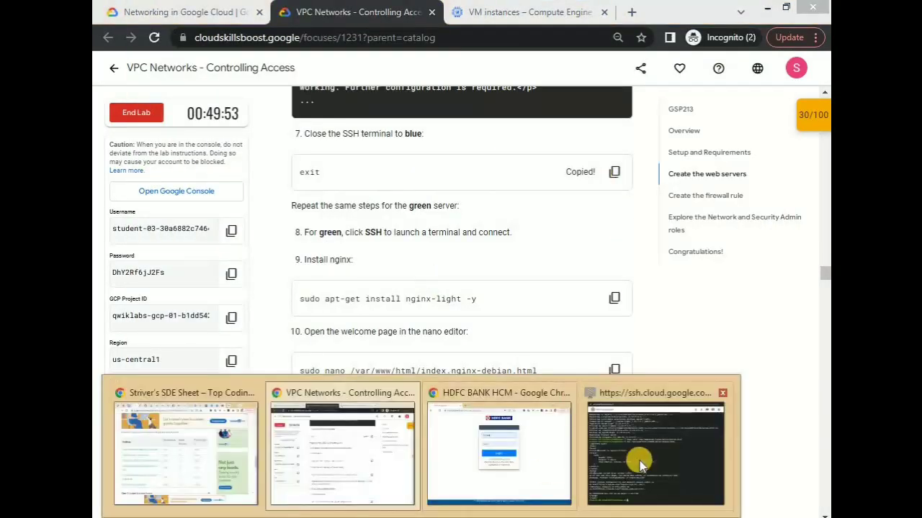
left_click(640, 461)
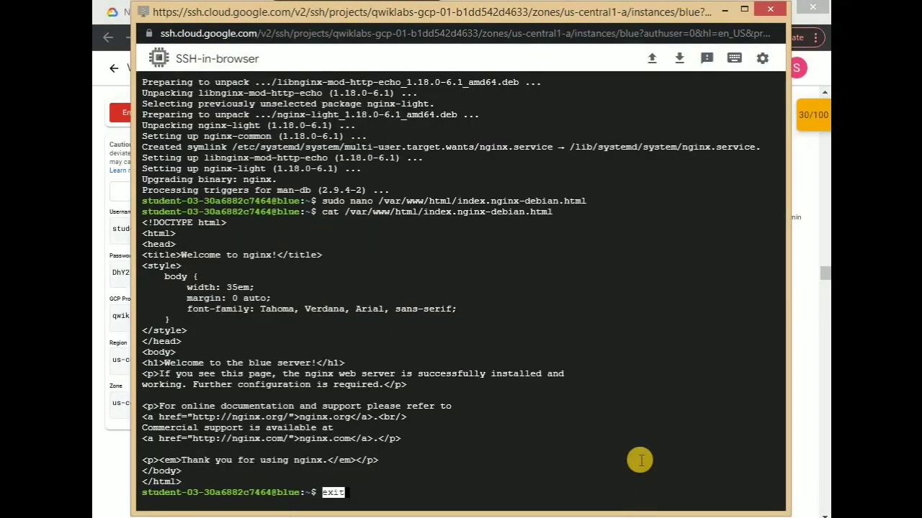
key("Return")
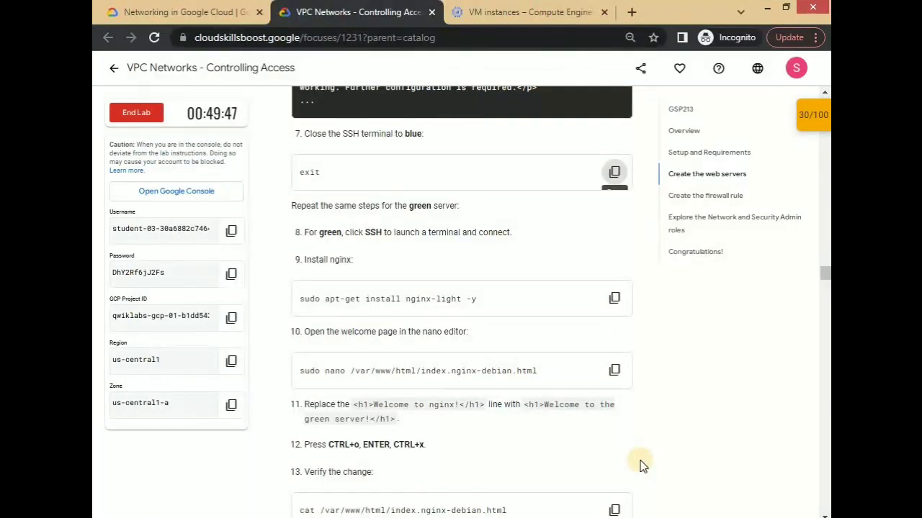
Open an SSH session to the green instance and install nginx with sudo apt-get install nginx-light -y
left_click(569, 13)
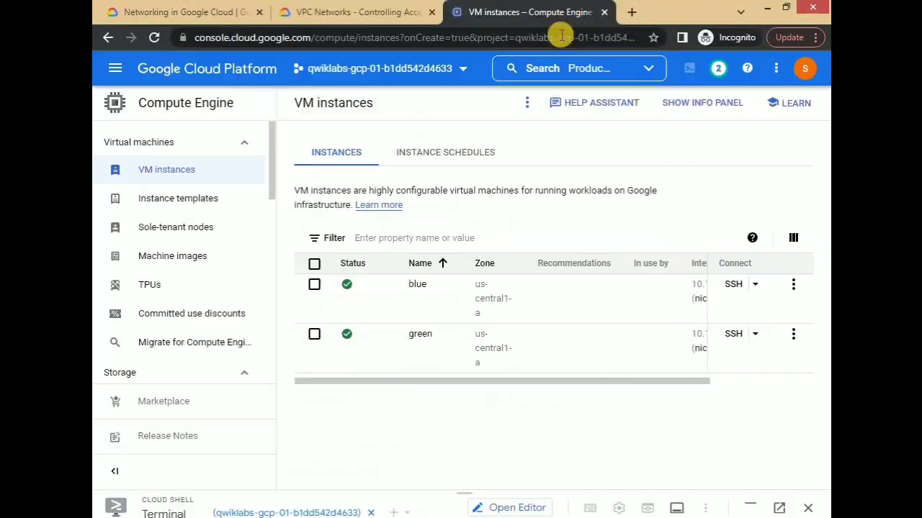
left_click(734, 338)
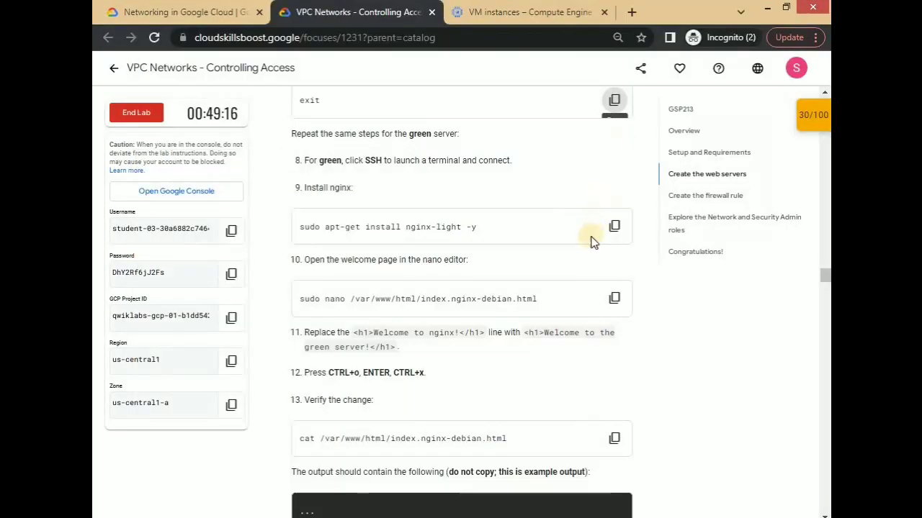
left_click(614, 227)
mouse_move(174, 508)
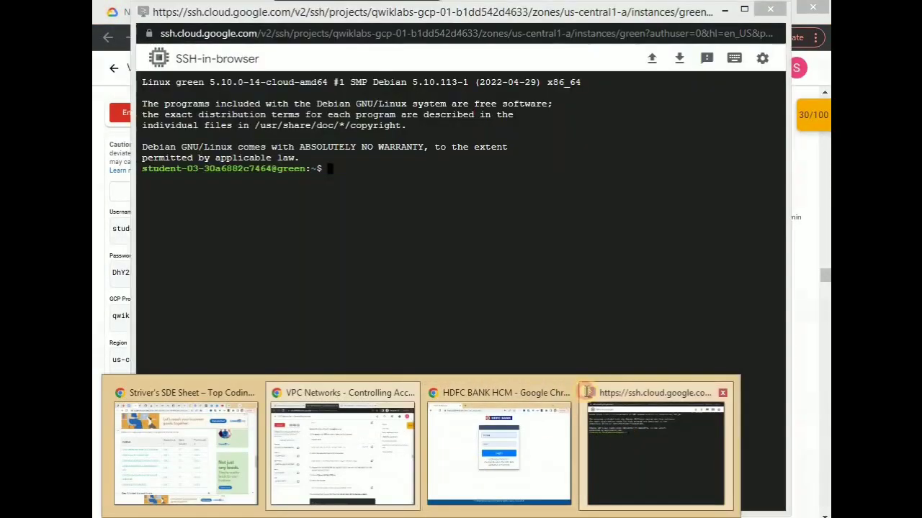
left_click(624, 440)
key("ctrl+v")
key("Return")
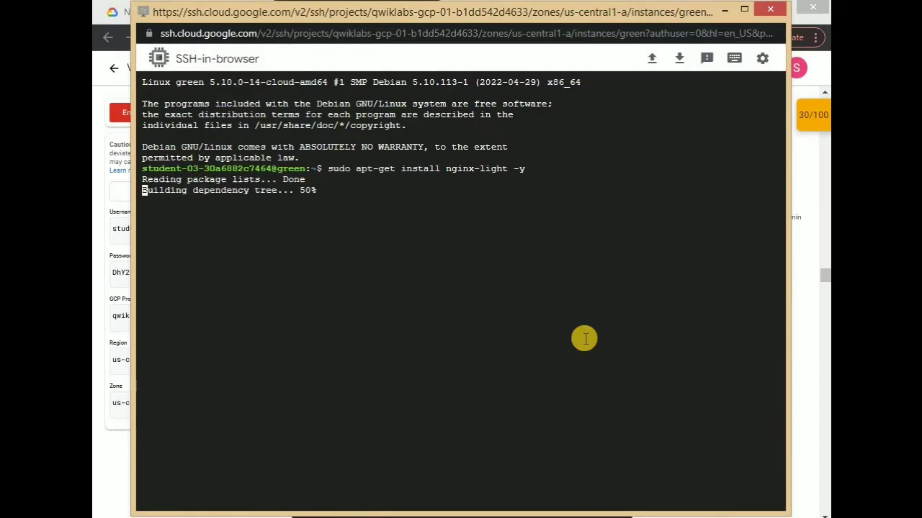
Open the green server's welcome page with sudo nano /var/www/html/index.nginx-debian.html, using the command from the lab instructions
left_click(614, 298)
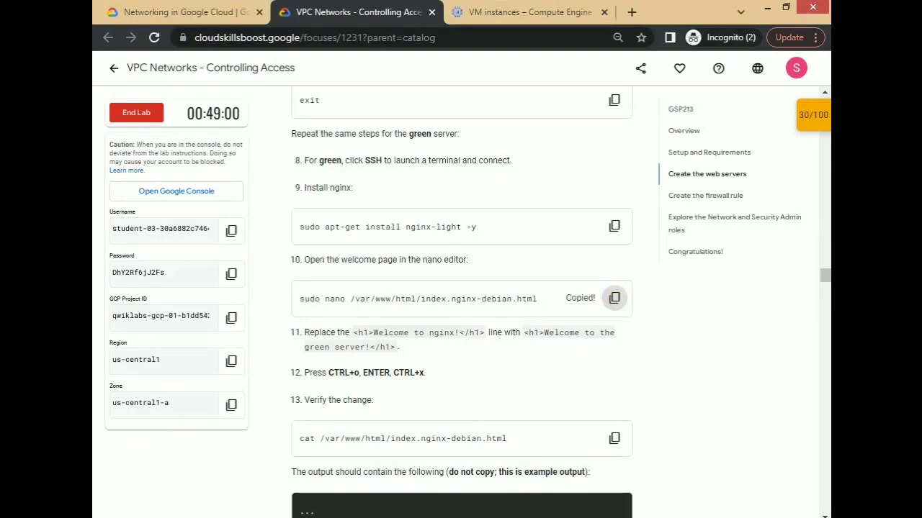
mouse_move(174, 508)
left_click(651, 435)
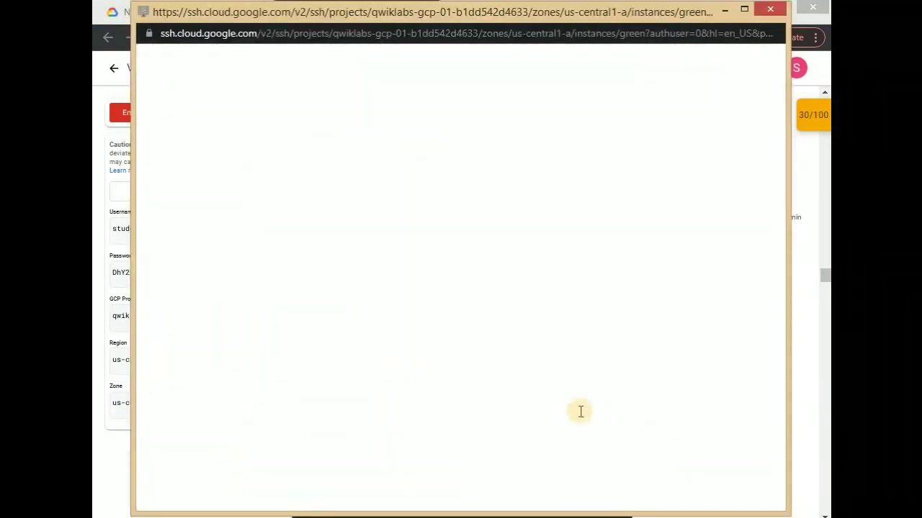
key("ctrl+v")
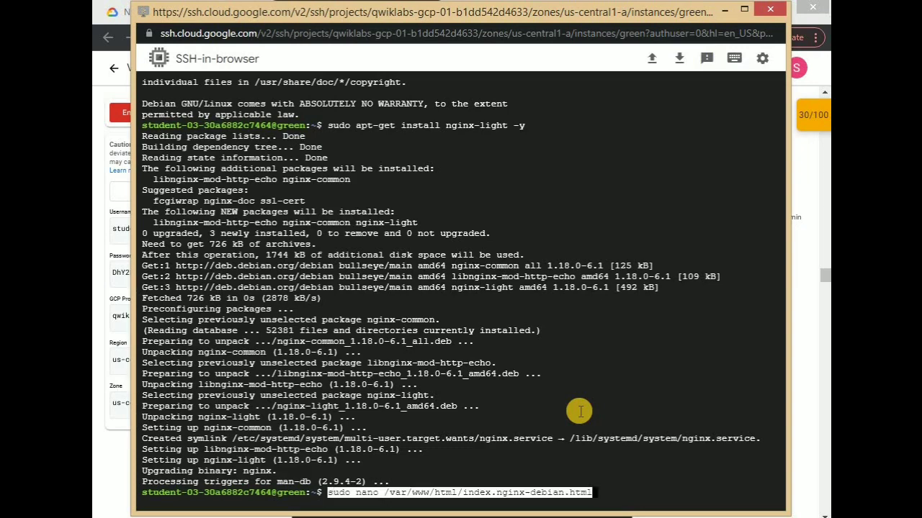
key("Return")
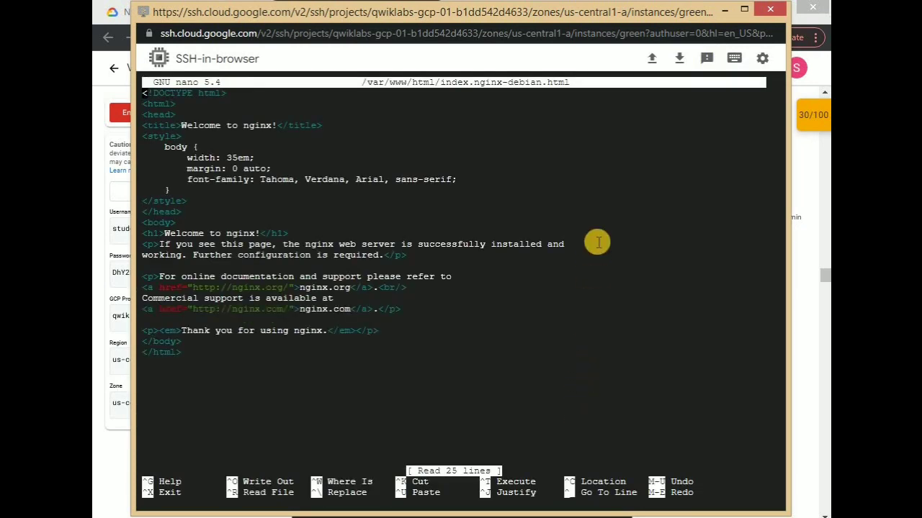
Replace the h1 heading text with "Welcome to the green server!" from the lab instructions, save the page and exit nano
key("alt+Tab")
left_click_drag(543, 332, 371, 345)
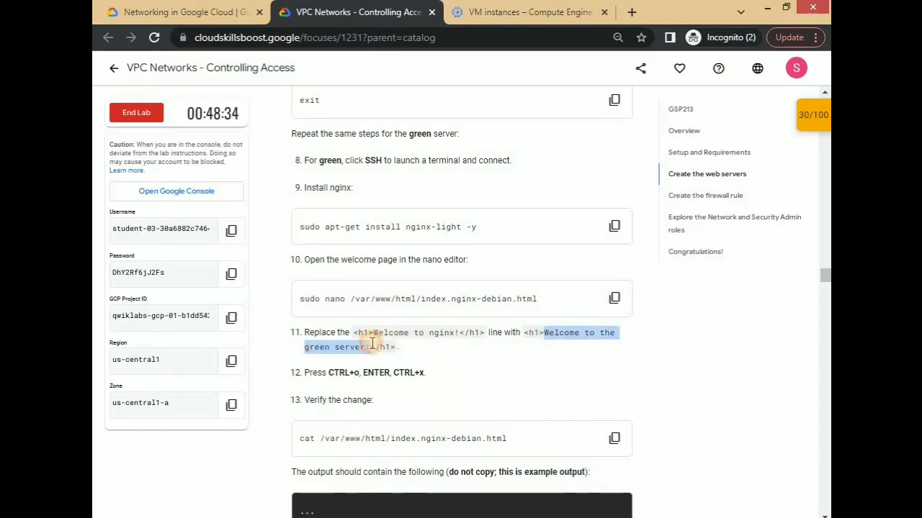
left_click(483, 353)
key("alt+Tab")
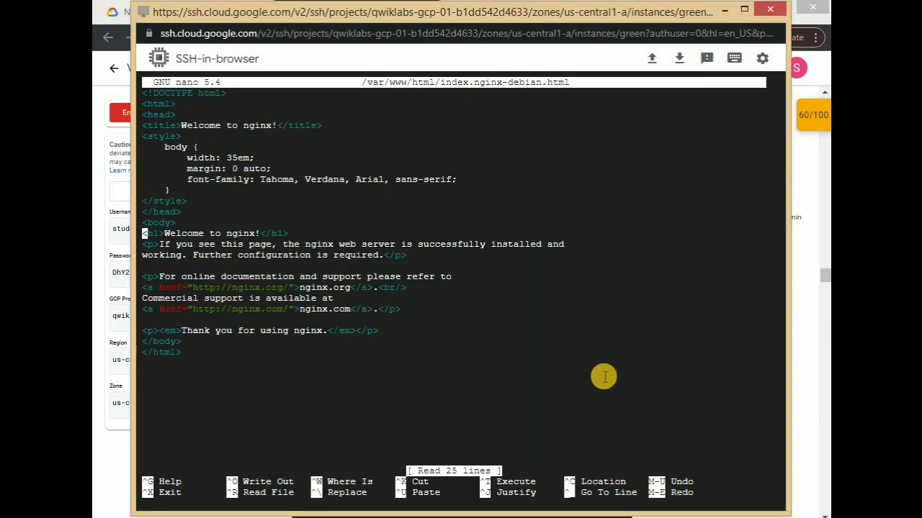
key("Right")
key("Right")
key("Right")
key("Right")
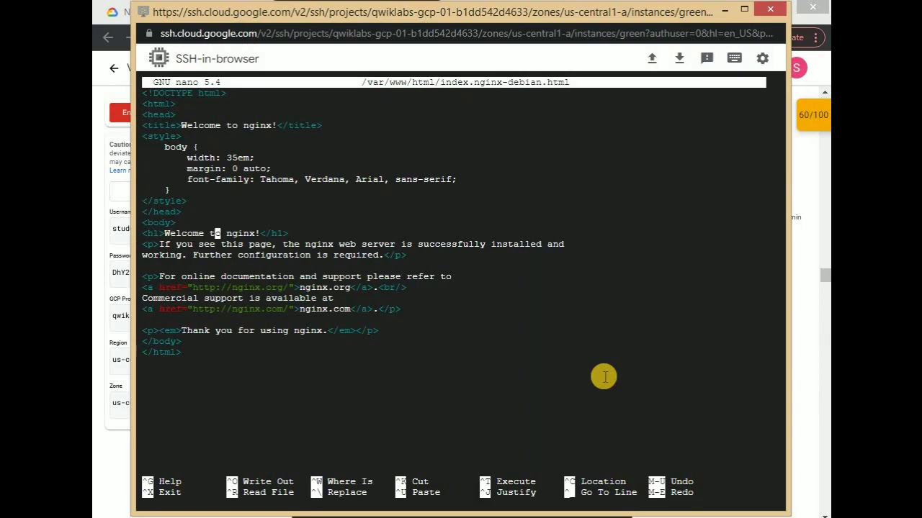
key("ctrl+v")
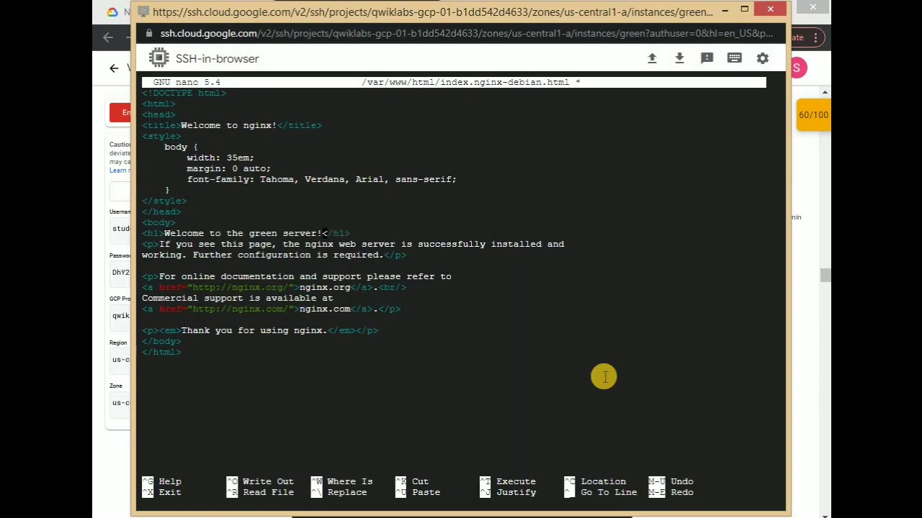
key("ctrl+o")
key("Return")
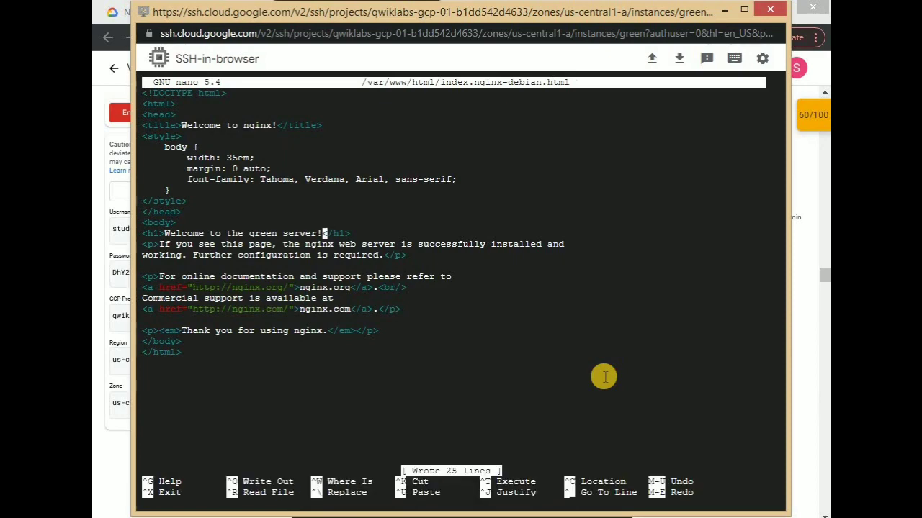
key("ctrl+x")
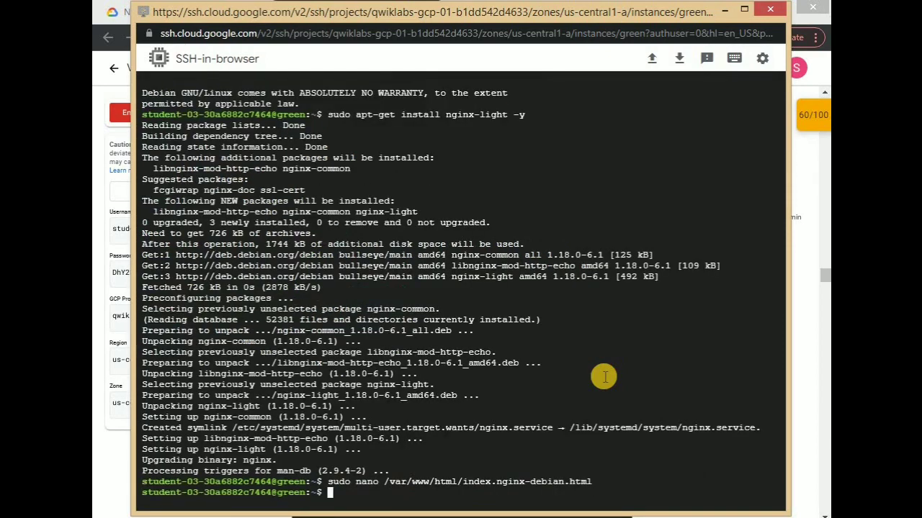
Print the green server's welcome page in its SSH terminal with cat /var/www/html/index.nginx-debian.html from the lab instructions
key("alt+Tab")
left_click(611, 296)
left_click(640, 400)
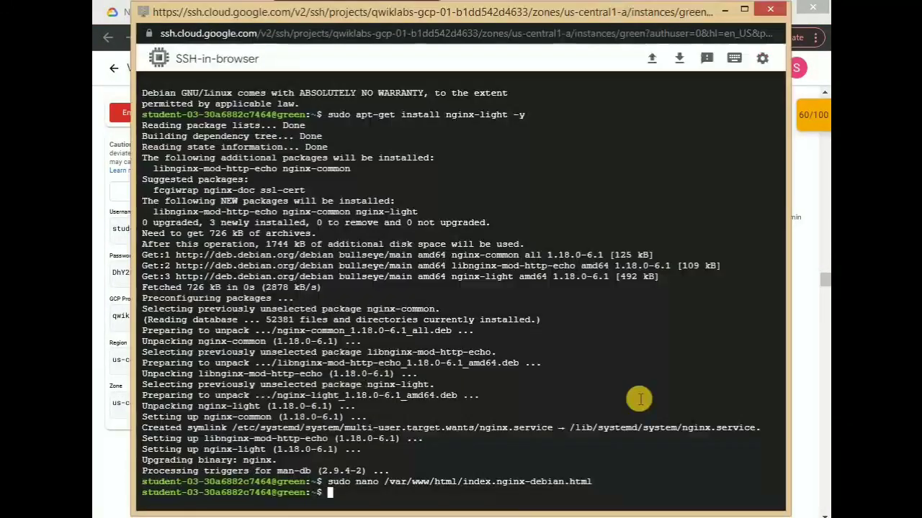
key("ctrl+v")
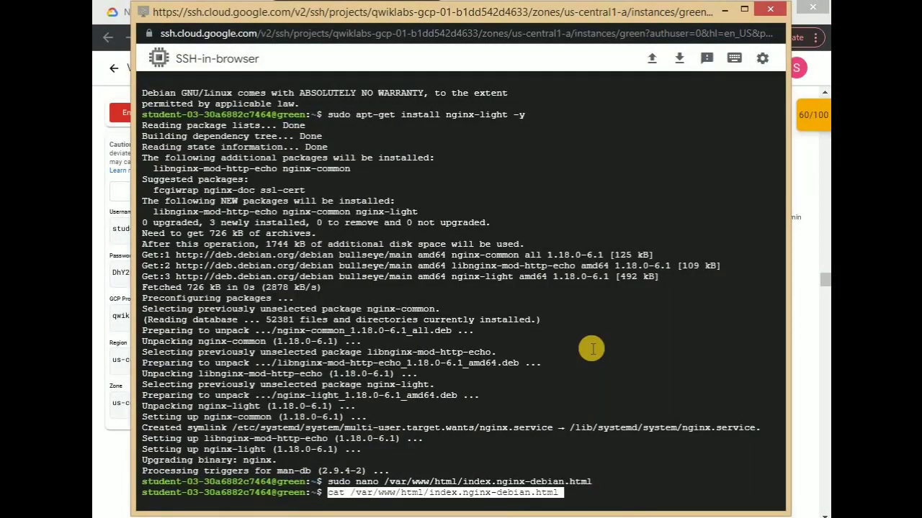
key("Return")
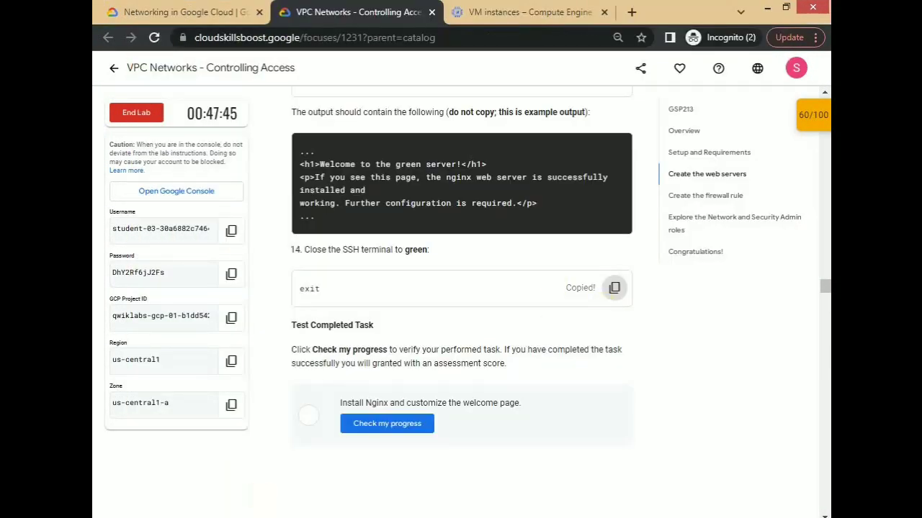
Close the SSH terminal to green with exit and check the lab progress for "Install Nginx and customize the welcome page"
left_click(626, 431)
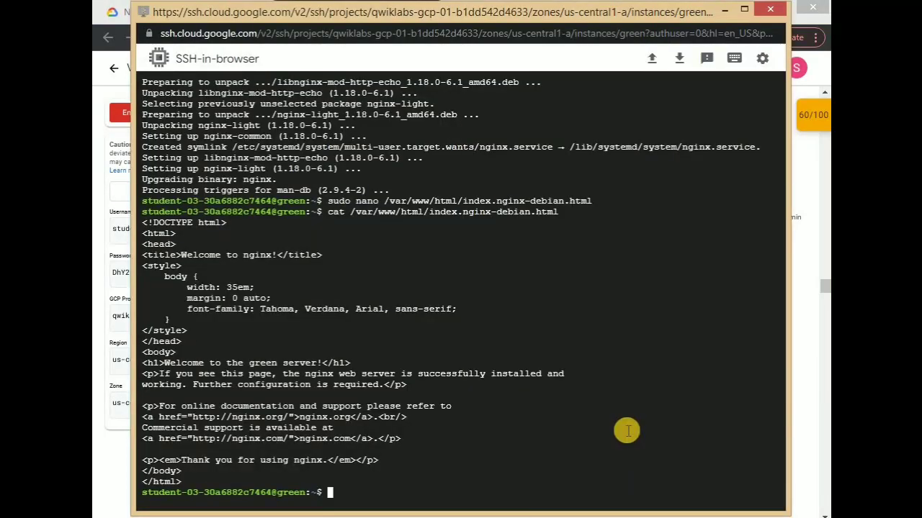
key("Return")
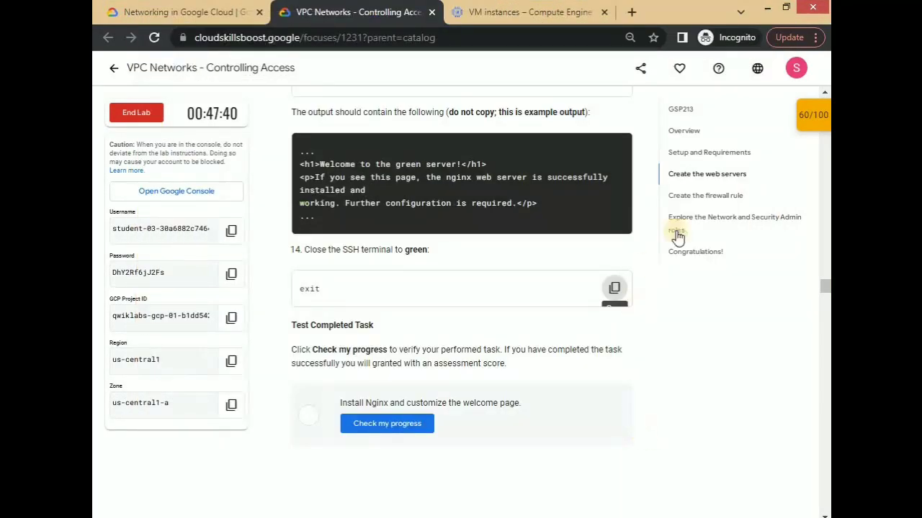
left_click(405, 428)
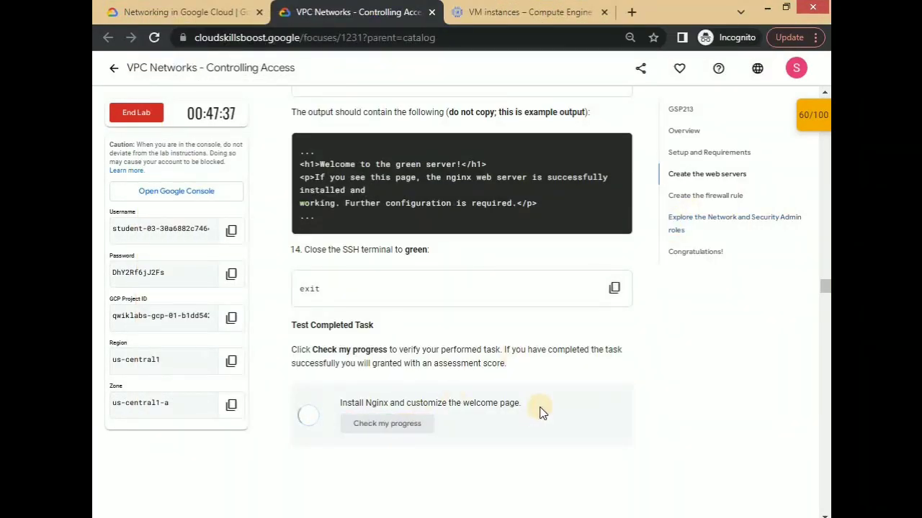
scroll(545, 409, "down", 2)
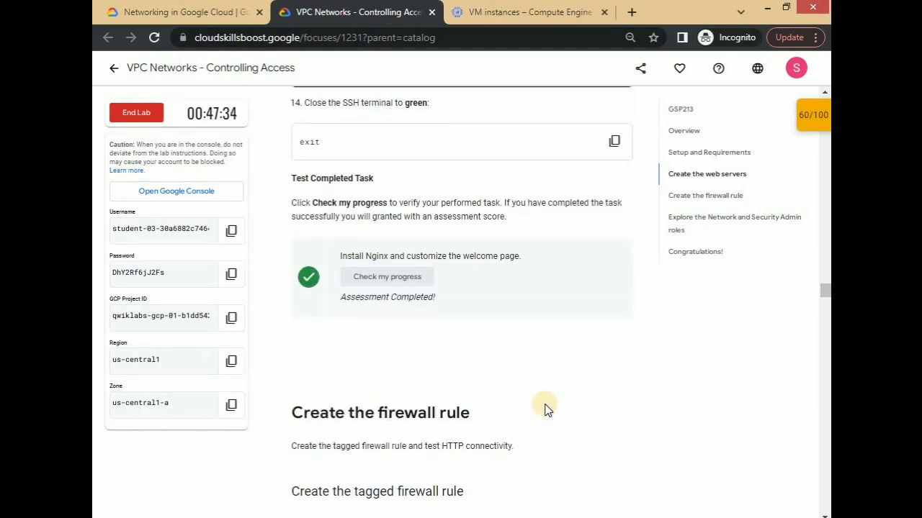
Read the firewall rule instructions in the lab and open the VPC network Firewall page in the Google Cloud console
scroll(545, 405, "down", 2)
scroll(501, 269, "down", 2)
left_click_drag(444, 265, 586, 264)
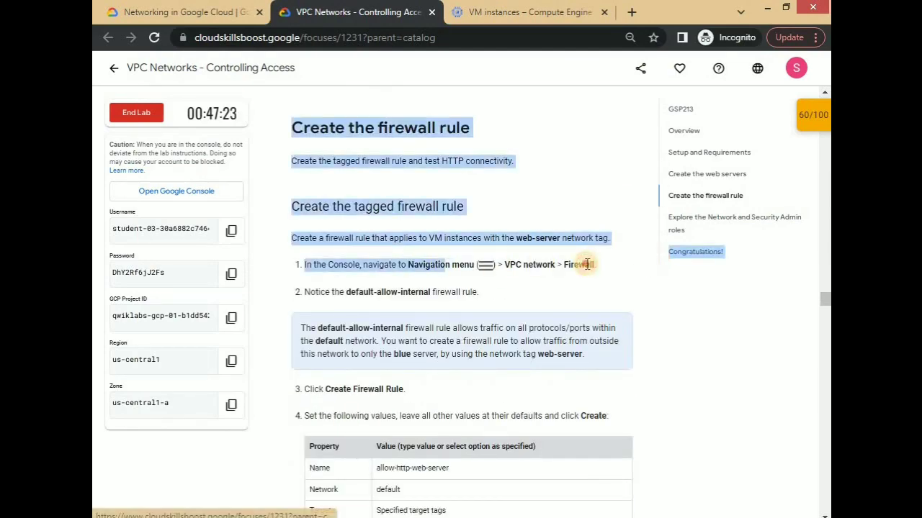
left_click(570, 238)
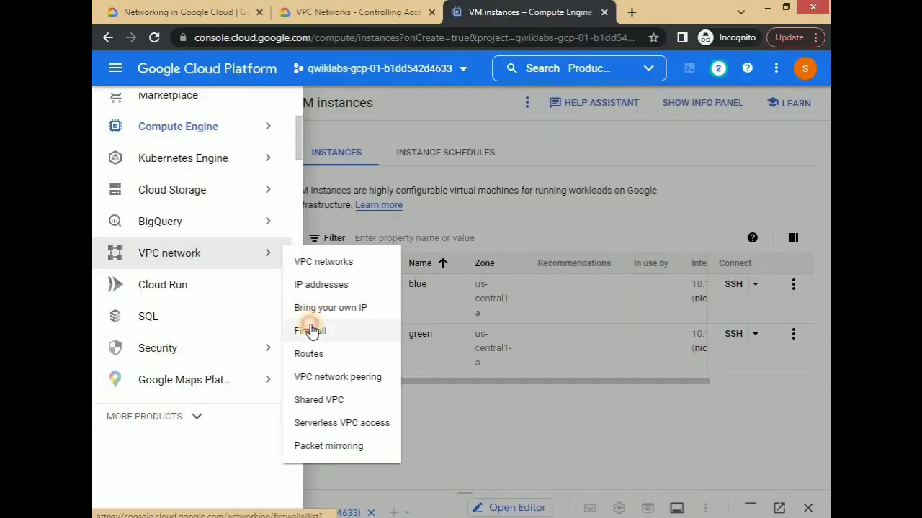
left_click(311, 331)
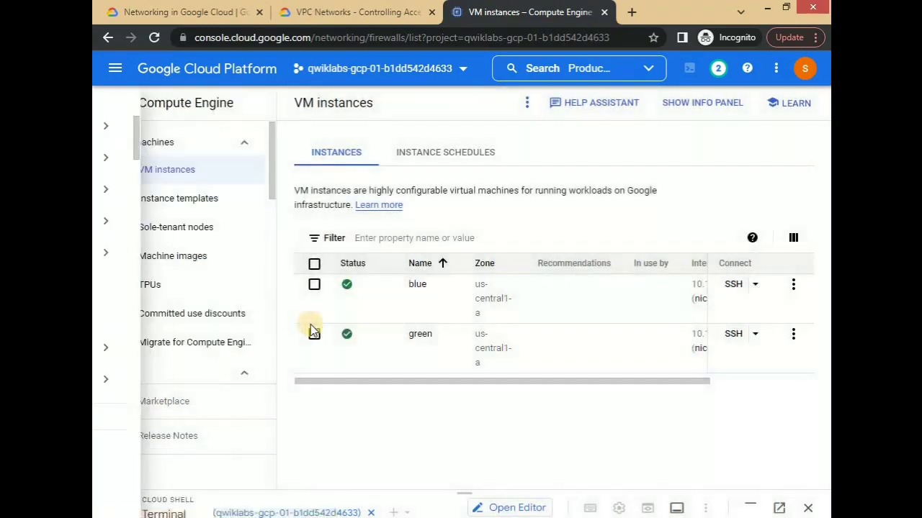
Create the firewall rule allow-http-web-server with target tag web-server, source IPv4 range 0.0.0.0/0, tcp 80 and icmp
left_click(387, 108)
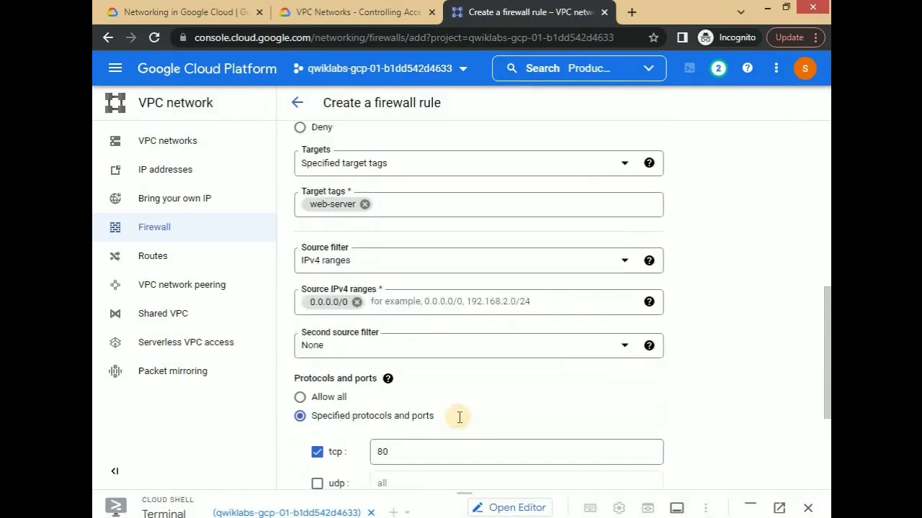
scroll(459, 416, "up", 7)
scroll(459, 418, "down", 10)
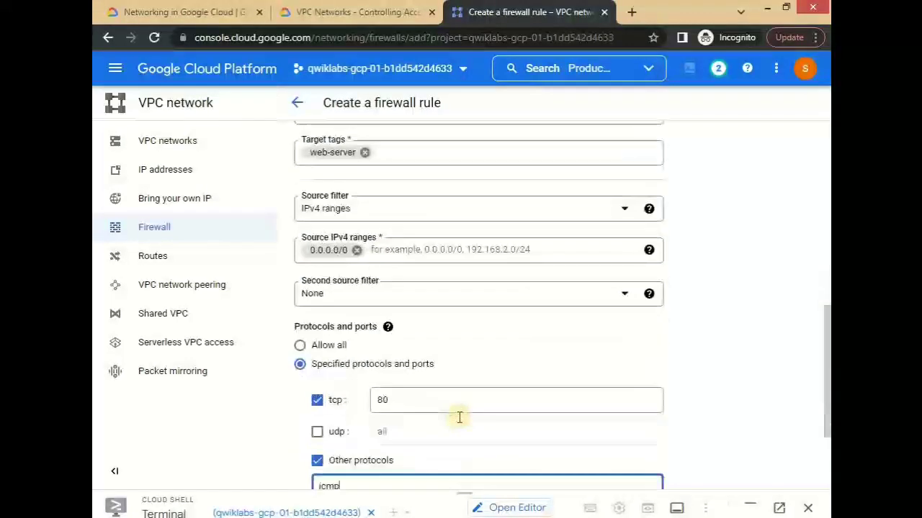
left_click(319, 411)
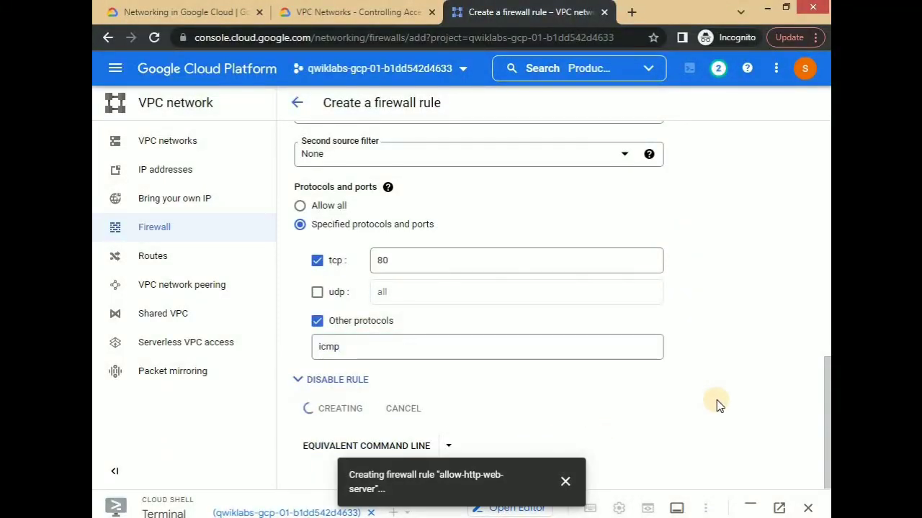
Return to the lab page and check the lab progress for the firewall rule task
left_click(358, 11)
left_click(393, 447)
scroll(430, 445, "down", 2)
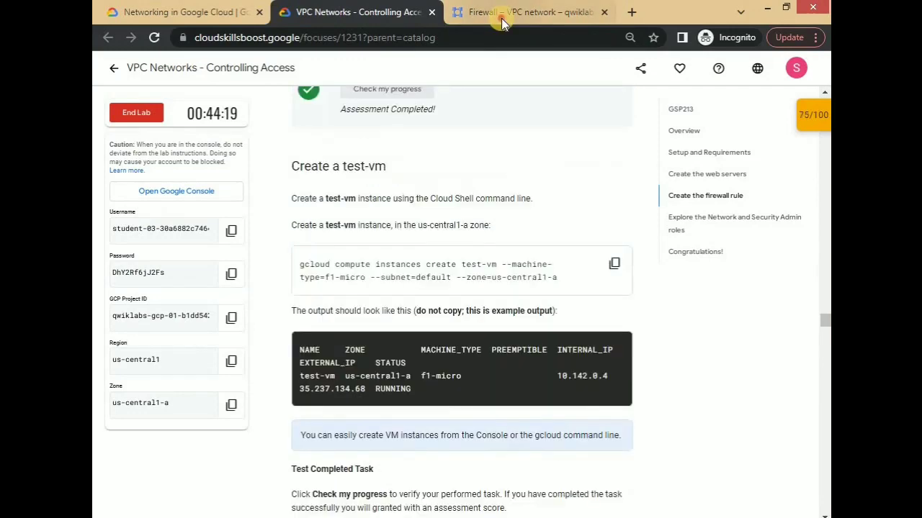
Create test-vm in Cloud Shell with gcloud compute instances create test-vm --machine-type=f1-micro --subnet=default --zone=us-central1-a, copied from the lab instructions
left_click(501, 18)
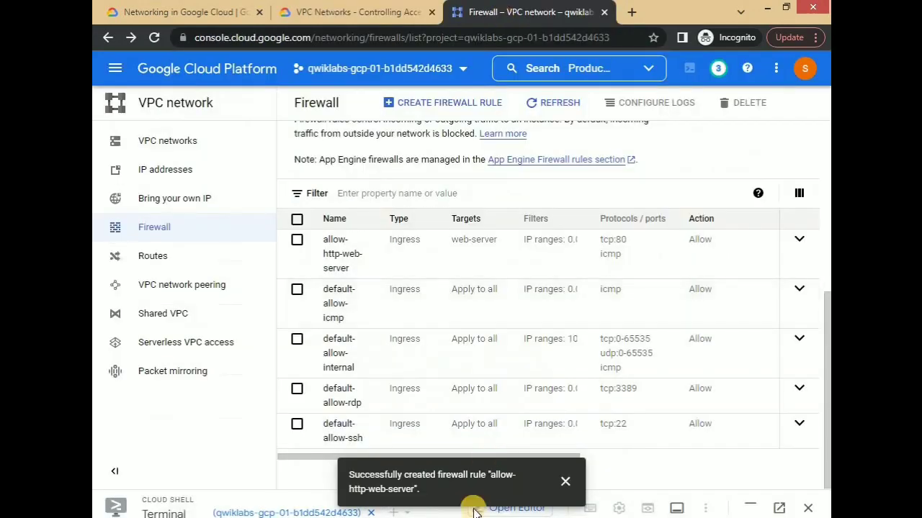
left_click(574, 477)
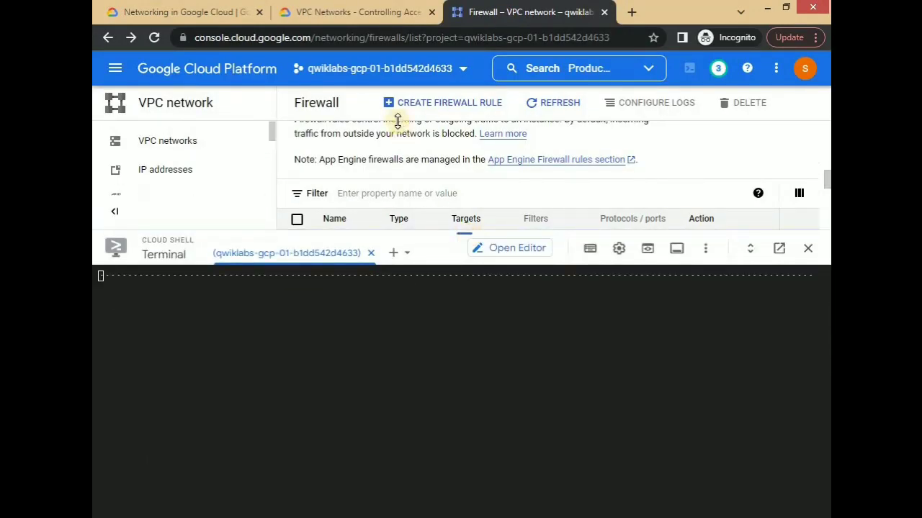
left_click(614, 262)
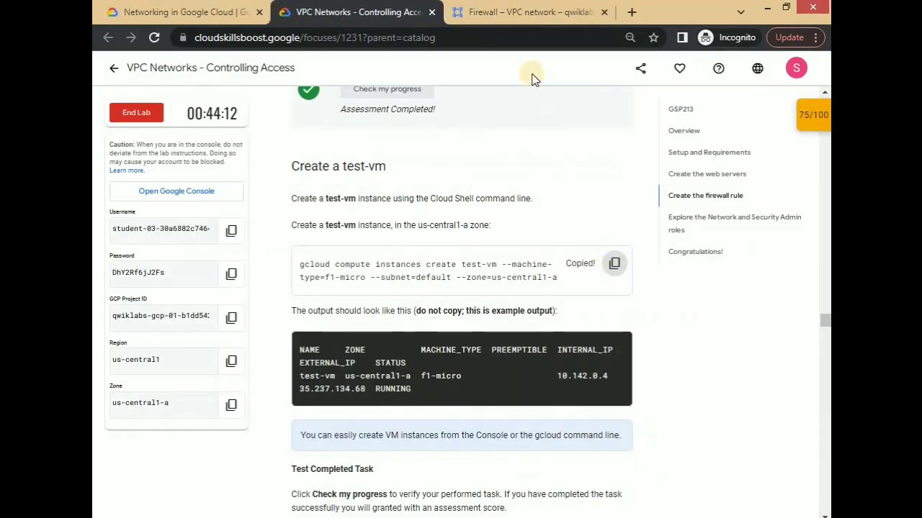
left_click(518, 12)
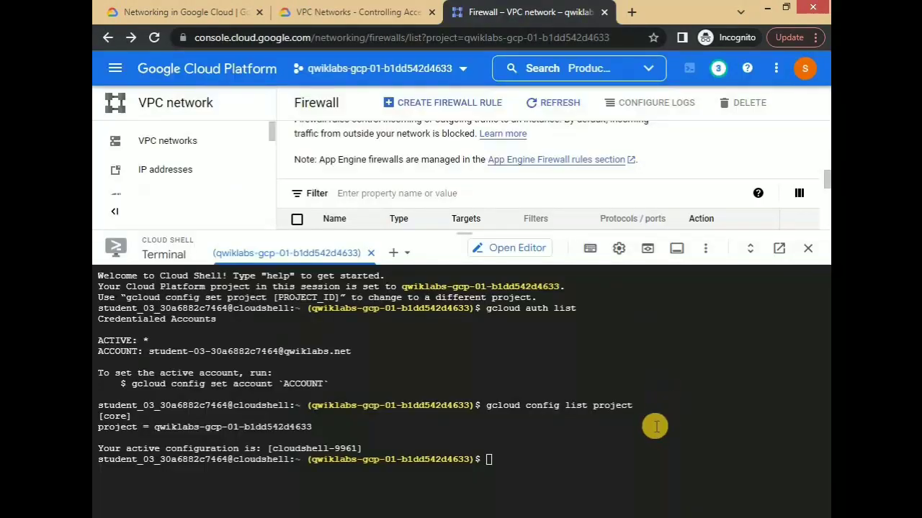
key("ctrl+v")
key("Return")
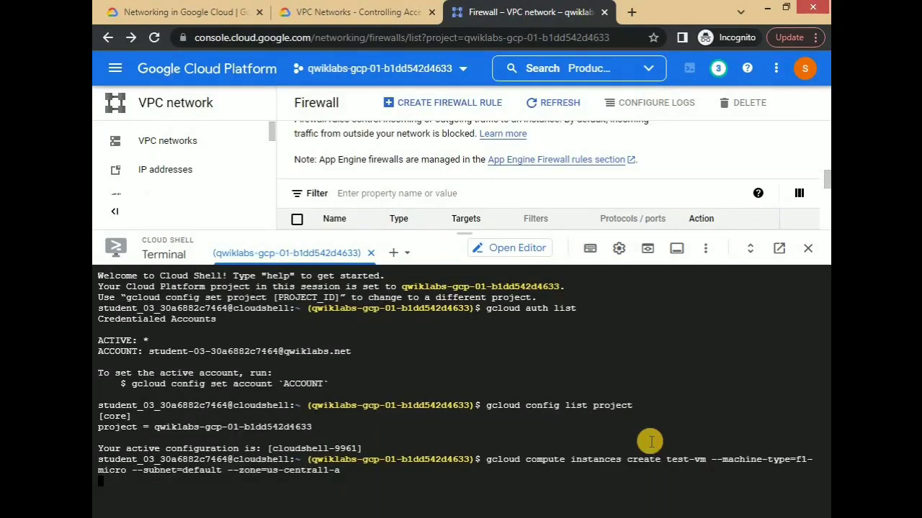
Check the lab progress for the "Create a test-vm" task
left_click(360, 11)
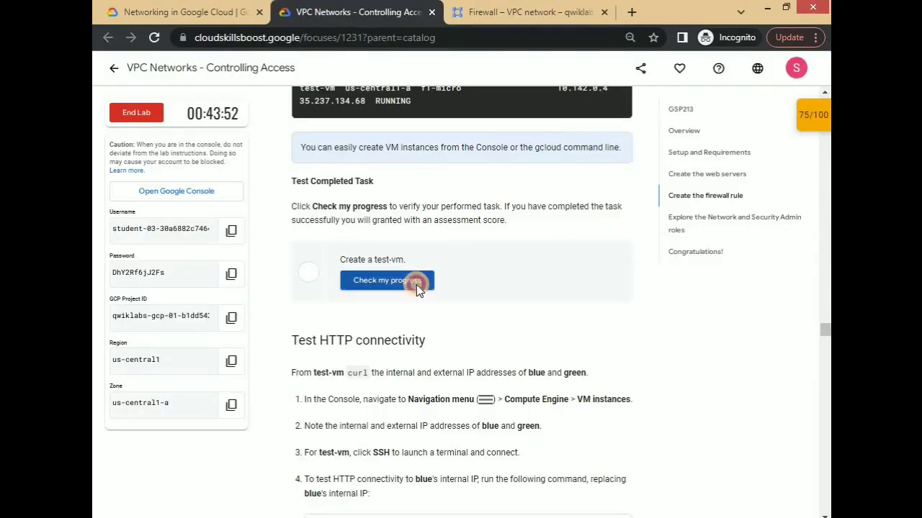
left_click(417, 283)
scroll(504, 309, "down", 2)
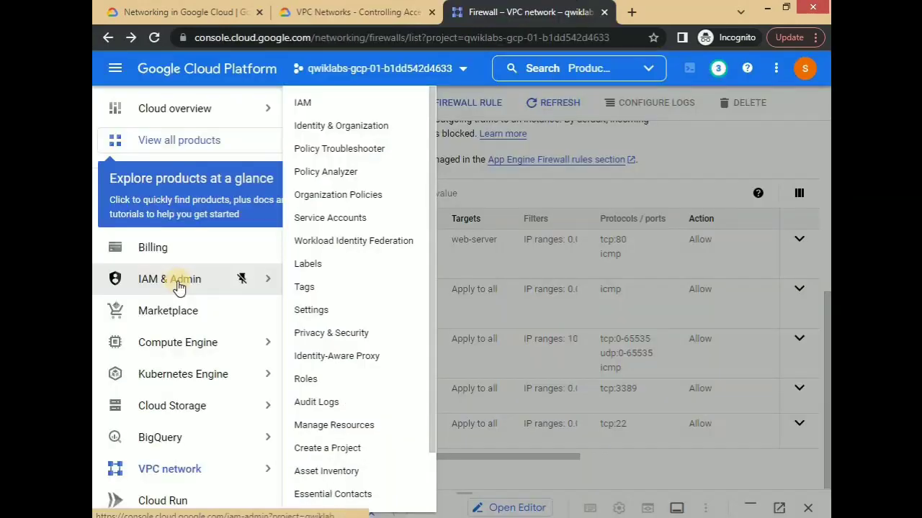
Open the IAM & Admin service accounts and create a service account named Network-admin
left_click(332, 221)
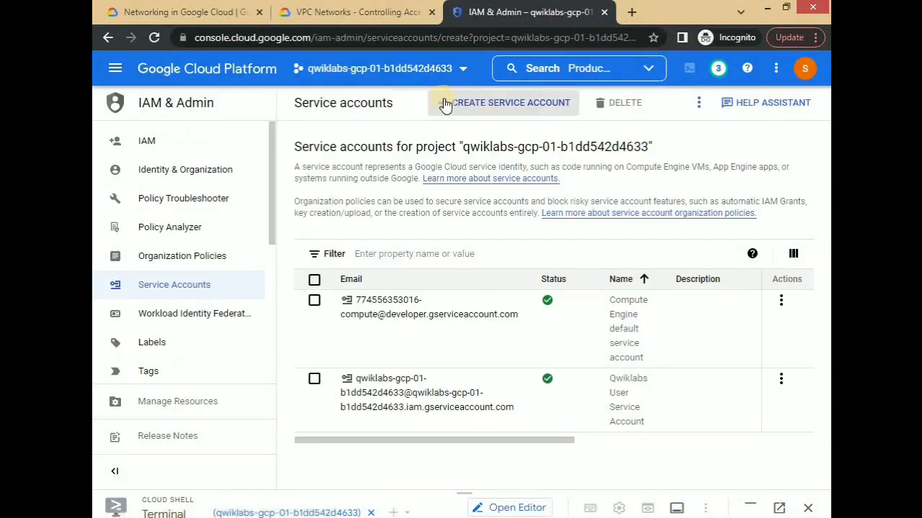
left_click(442, 101)
key("ctrl+v")
left_click(394, 15)
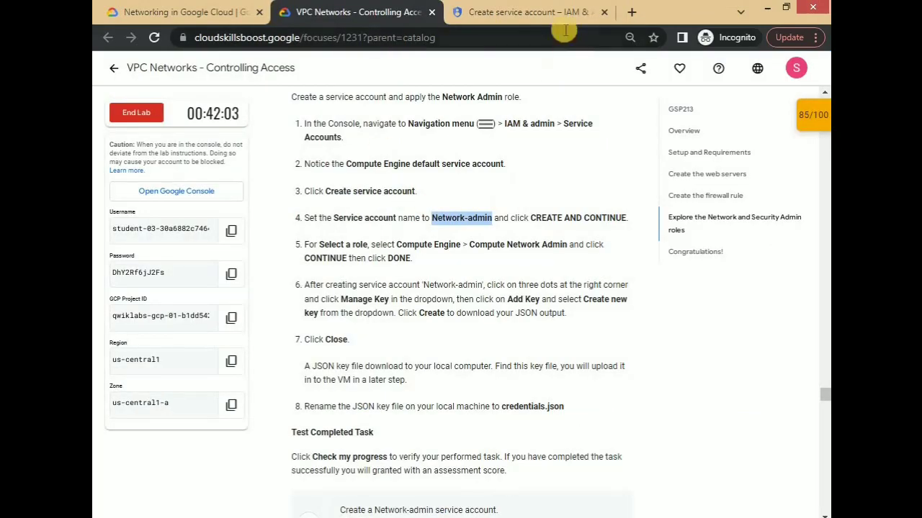
left_click(548, 13)
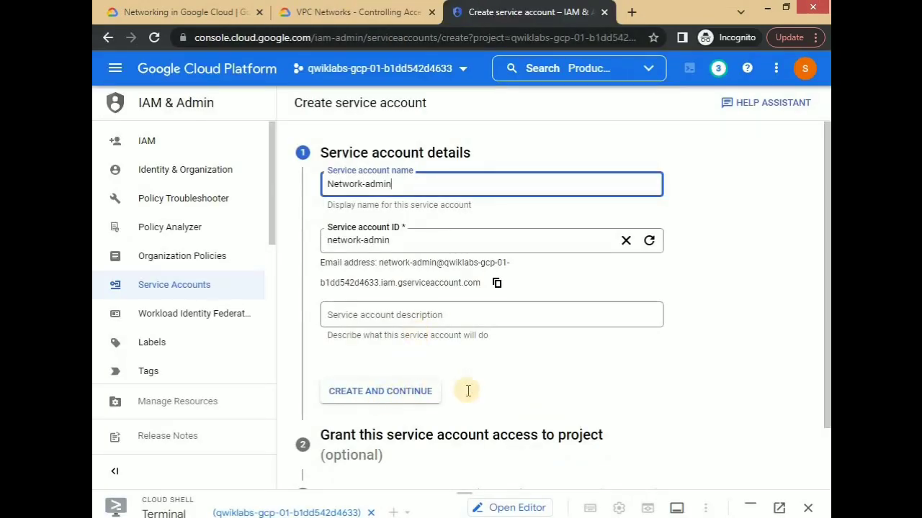
left_click(429, 392)
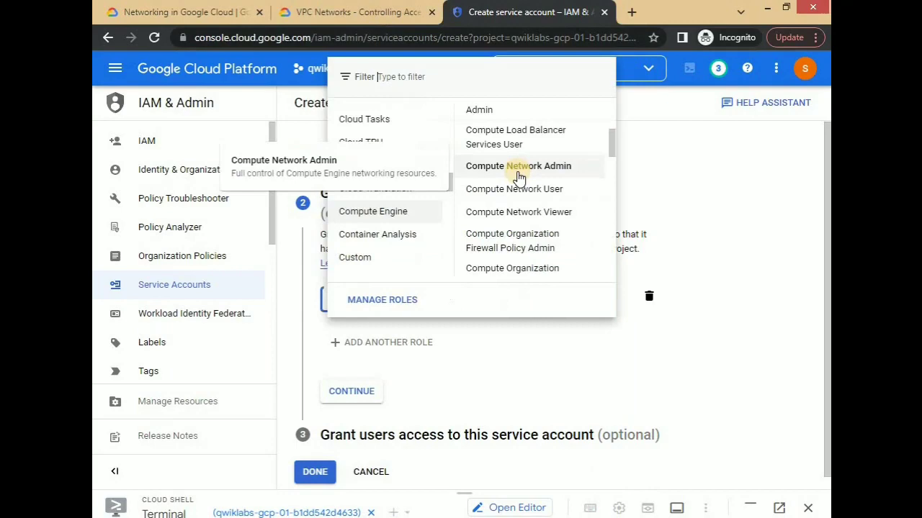
Grant the Network-admin service account the Compute Network Admin role and finish creating the account
left_click(519, 173)
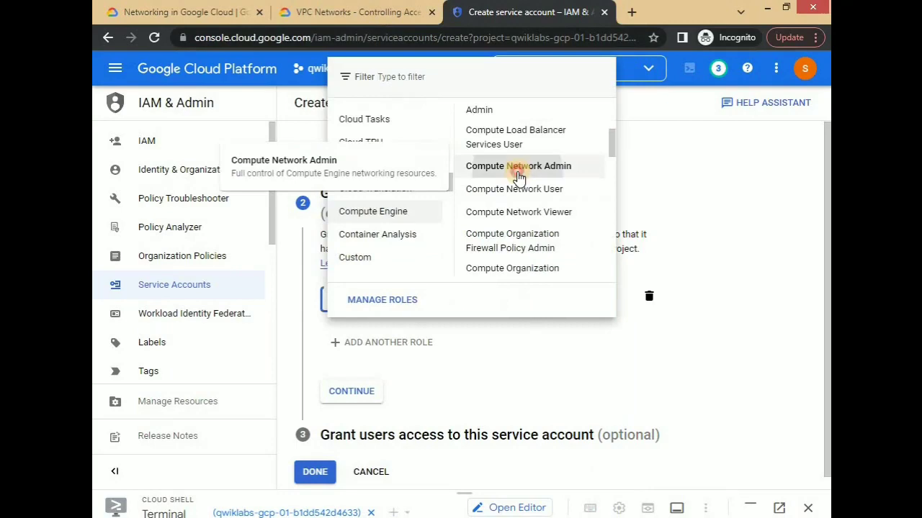
left_click(387, 13)
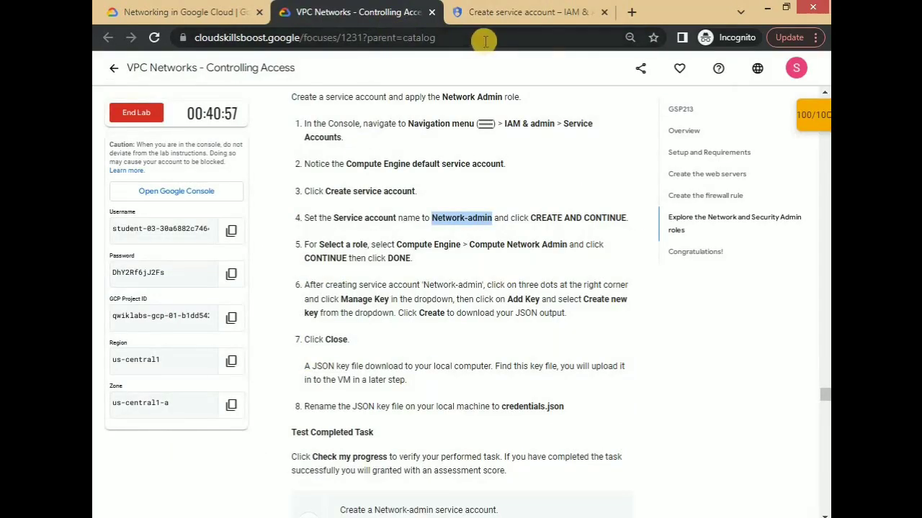
left_click(540, 13)
left_click(353, 414)
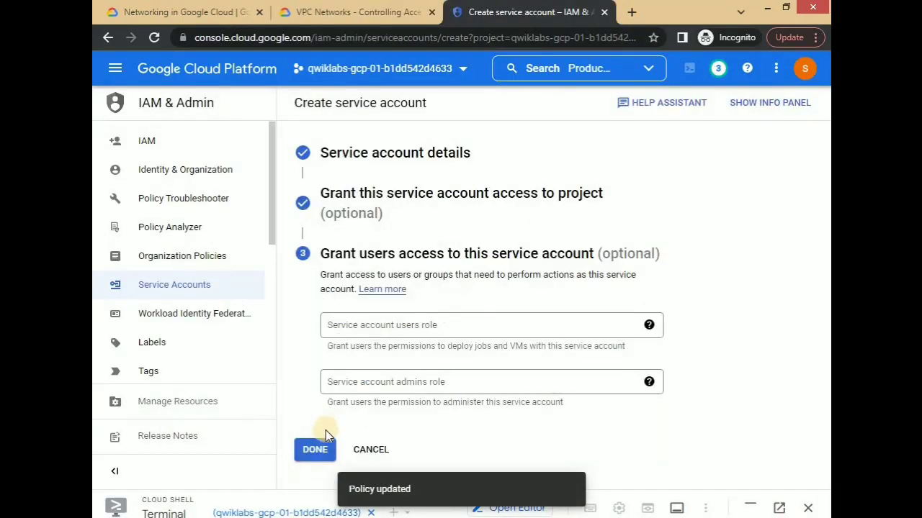
left_click(315, 449)
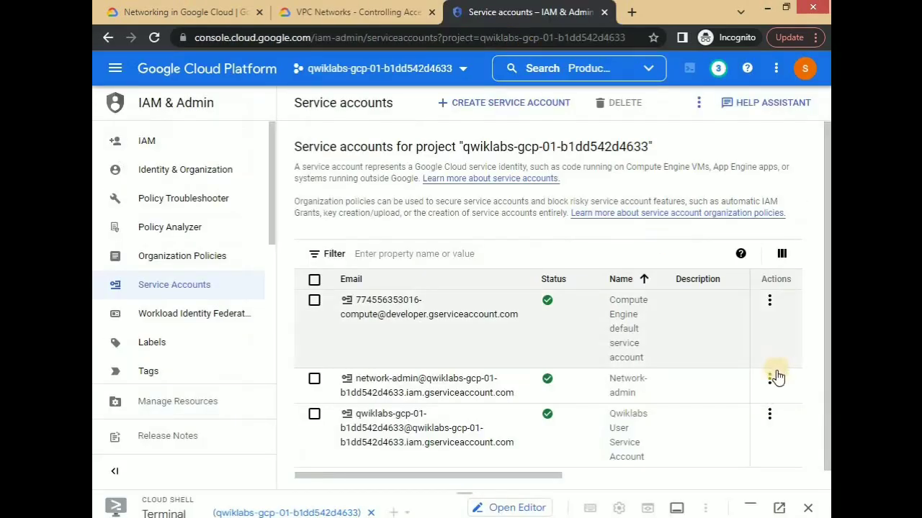
Create and download a new JSON key for the Network-admin service account through its key management
left_click(769, 379)
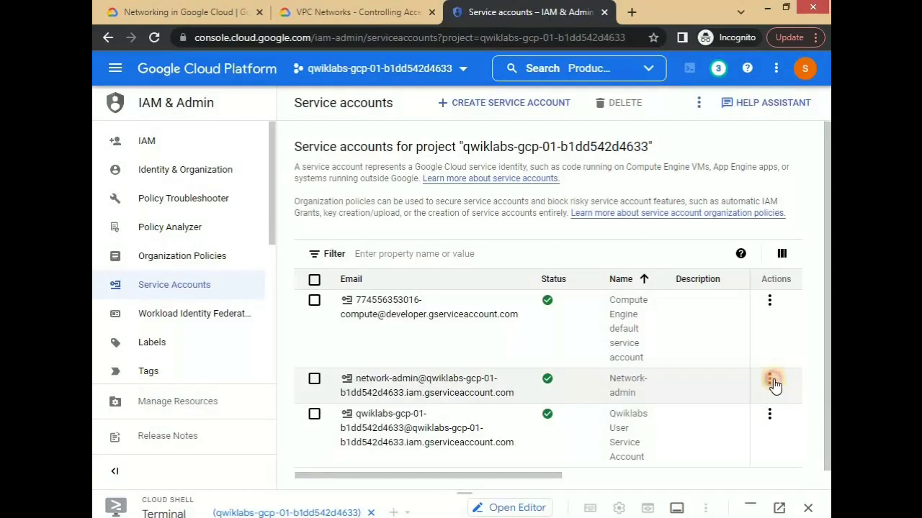
left_click(697, 262)
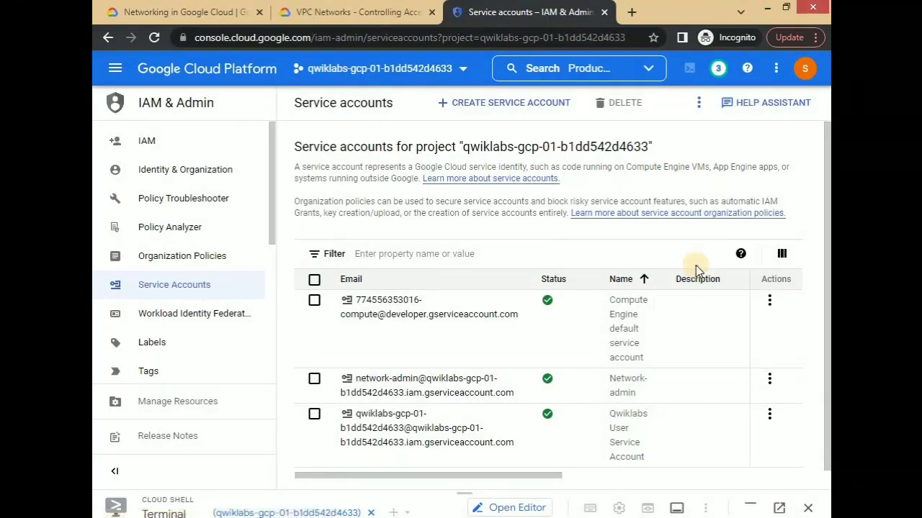
left_click(335, 333)
left_click(370, 362)
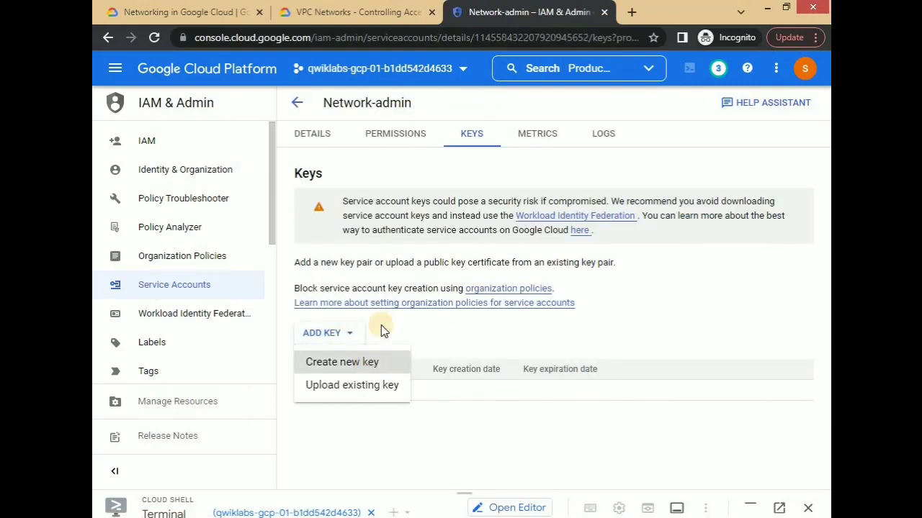
left_click(386, 13)
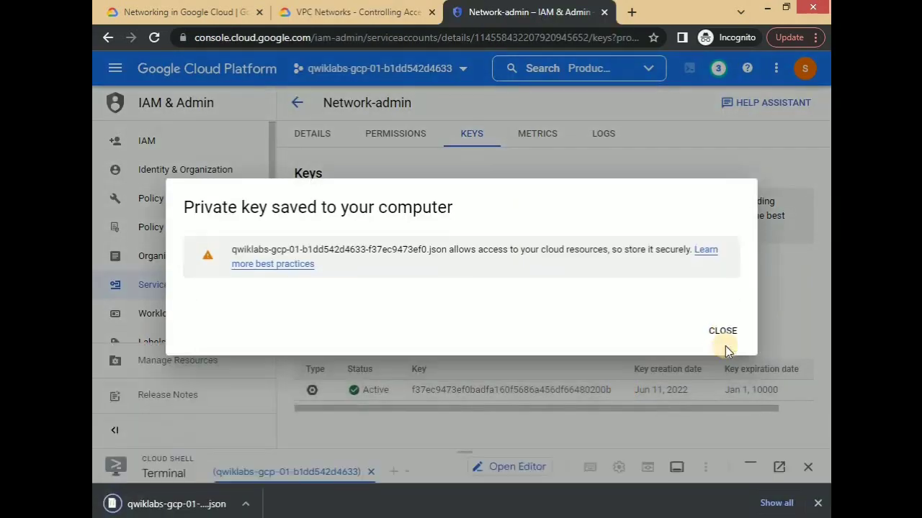
left_click(723, 332)
Check the lab progress for the "Create a Network-admin service account" task
left_click(358, 13)
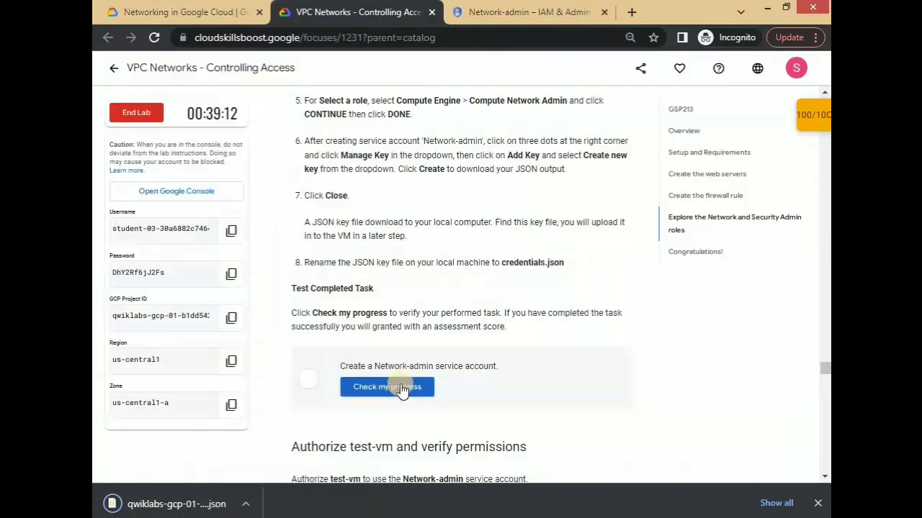
left_click(393, 386)
scroll(545, 349, "down", 5)
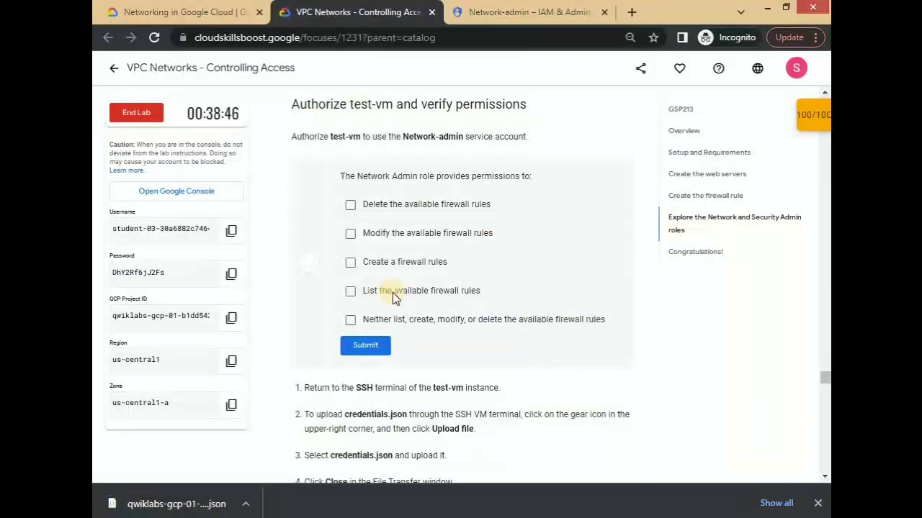
Answer the Network Admin role question with "List the available firewall rules" and submit the answer
left_click(393, 292)
left_click(363, 345)
scroll(469, 337, "down", 8)
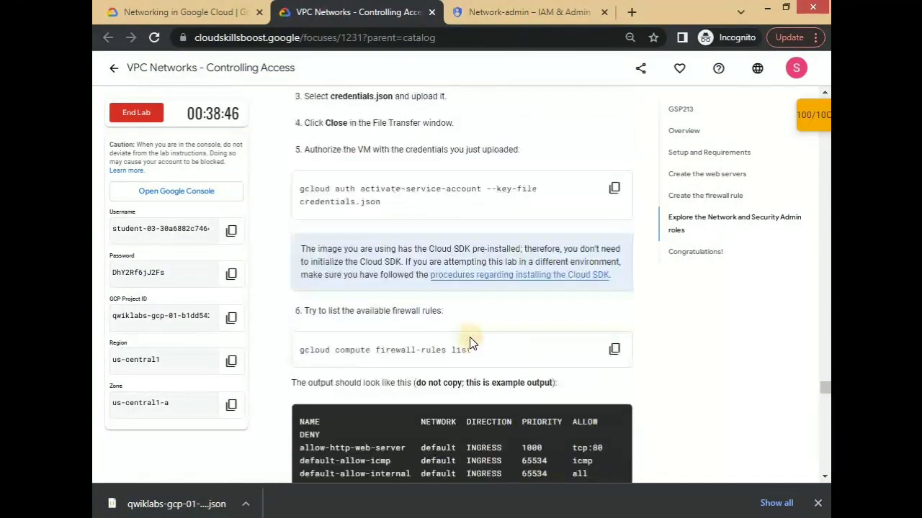
Select "Create a firewall rules" for the Security Admin role question, submit it and go to the end of the lab instructions
scroll(475, 338, "down", 4)
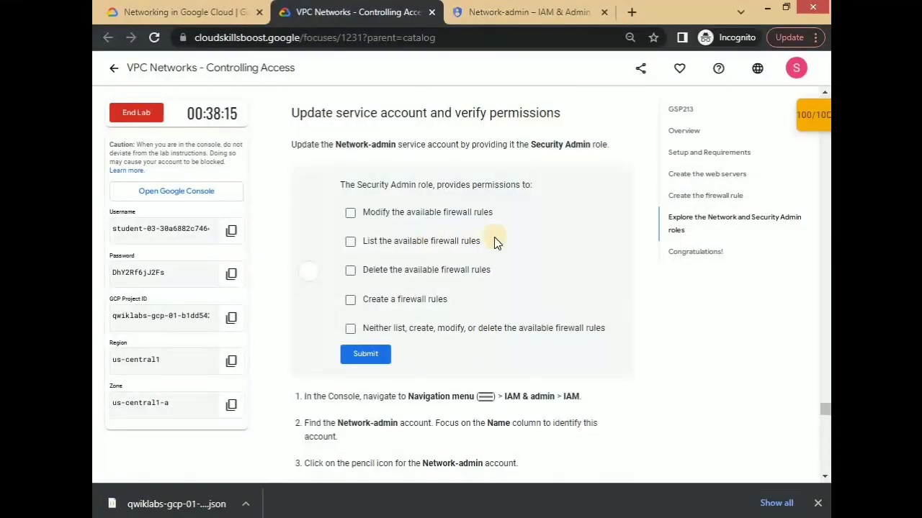
left_click(350, 299)
left_click(365, 354)
scroll(432, 357, "down", 4)
scroll(432, 388, "down", 20)
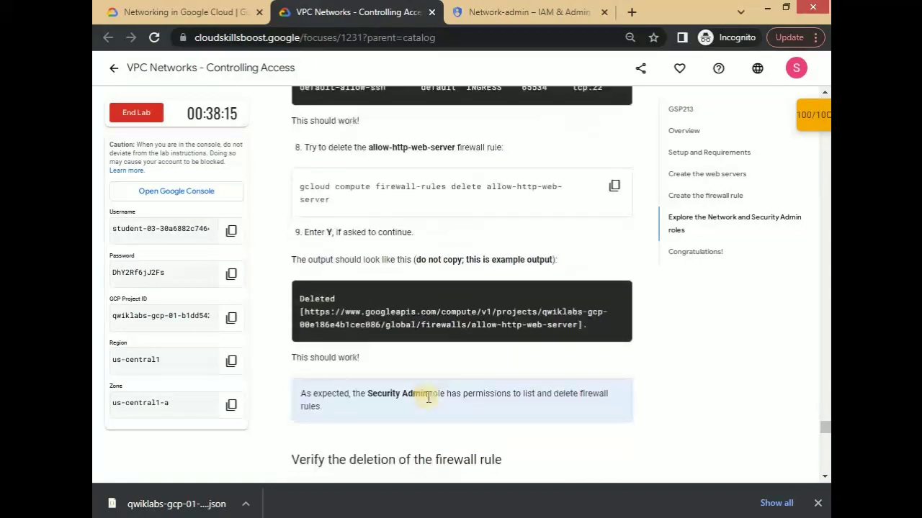
scroll(440, 463, "down", 2)
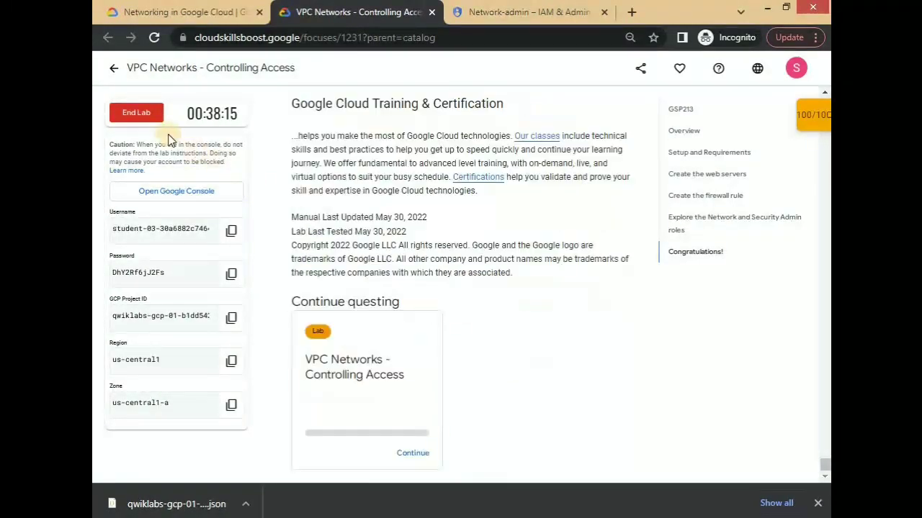